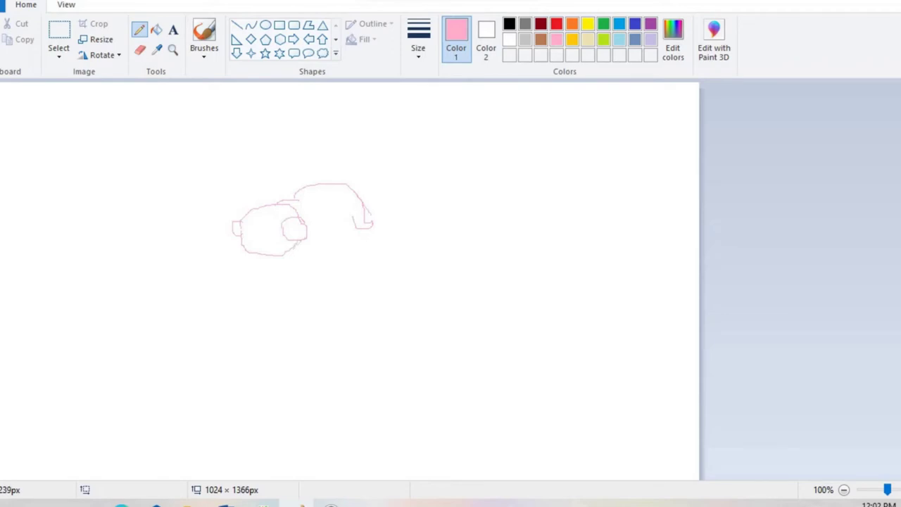
Finish the dog's pink pencil sketch with the curled tail, belly and front paw, and clean up the overlapping ear lines.
mouse_move(346, 185)
mouse_down()
mouse_move(344, 171)
mouse_move(336, 178)
mouse_up()
click(140, 50)
mouse_move(305, 230)
mouse_down()
mouse_move(288, 235)
mouse_move(281, 219)
mouse_move(307, 233)
mouse_up()
click(138, 30)
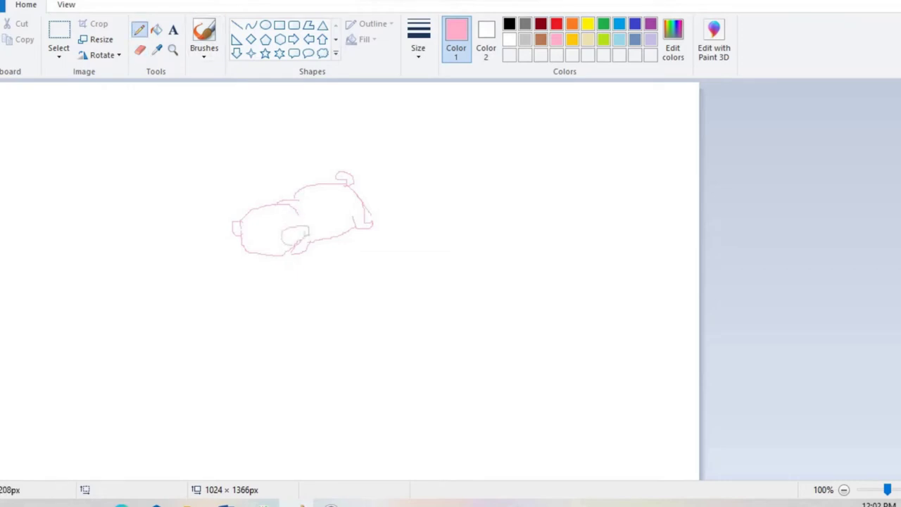
click(140, 49)
Adjust the line thickness and trace the top of the dog's head with a black curve about 86 × 37 px.
click(251, 25)
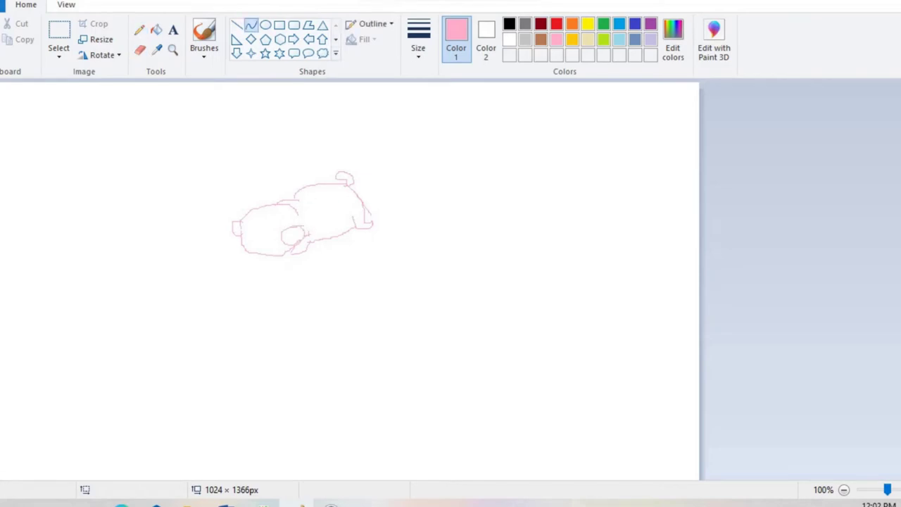
click(509, 24)
drag(239, 219, 303, 219)
key(ctrl+z)
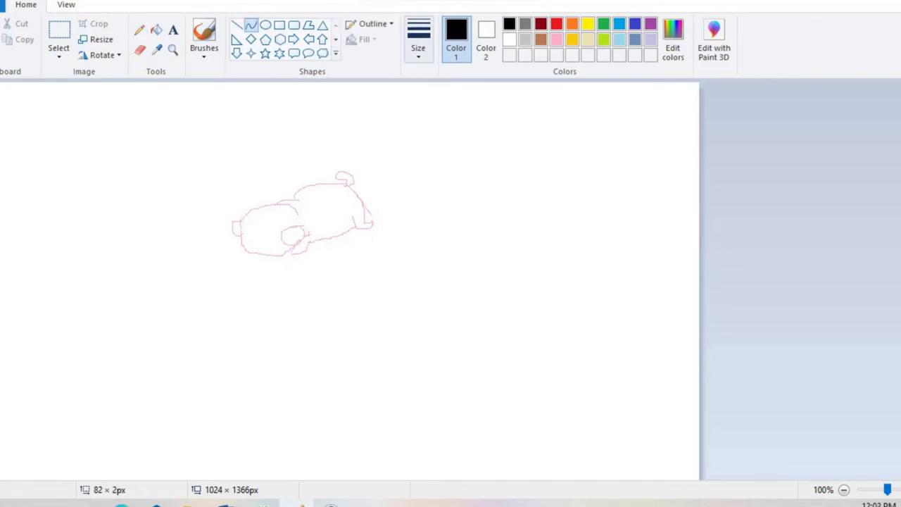
click(418, 42)
click(451, 135)
drag(240, 219, 278, 197)
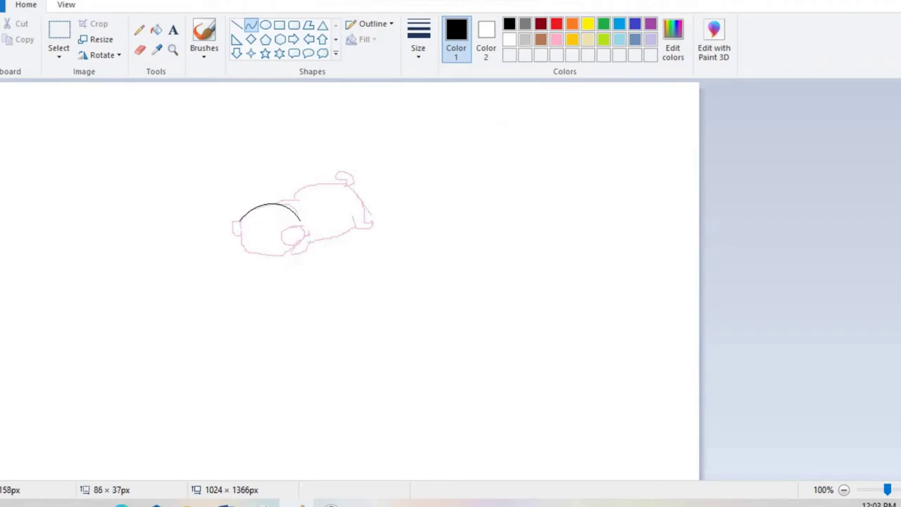
Trace the back and lower edge of the dog's head with black curves to round off its outline.
mouse_move(242, 220)
mouse_down()
mouse_move(241, 251)
mouse_move(237, 236)
mouse_move(233, 243)
mouse_move(293, 246)
mouse_move(271, 255)
mouse_move(295, 245)
mouse_move(271, 260)
mouse_up()
key(ctrl+z)
click(271, 275)
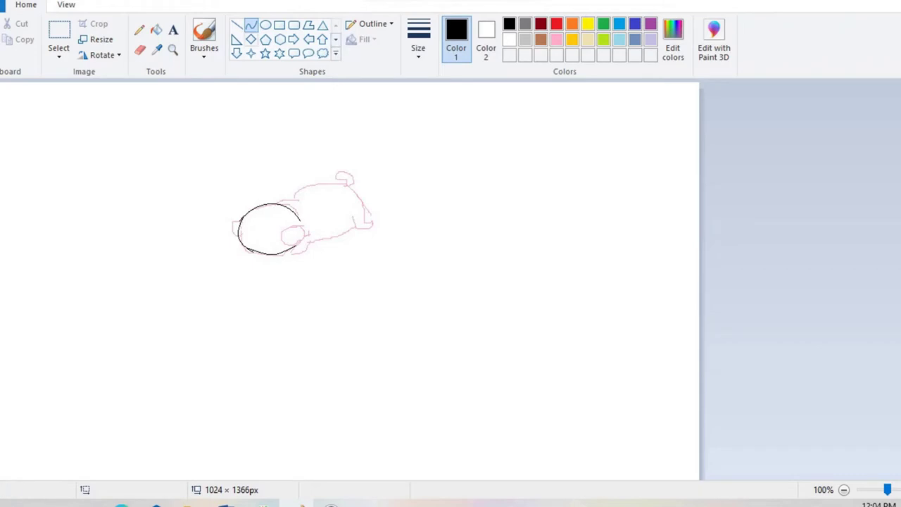
Trace the dog's small far ear, about 20 × 26 px, and its rounded near ear with black curves.
mouse_move(241, 221)
mouse_down()
mouse_move(237, 238)
mouse_move(230, 227)
mouse_up()
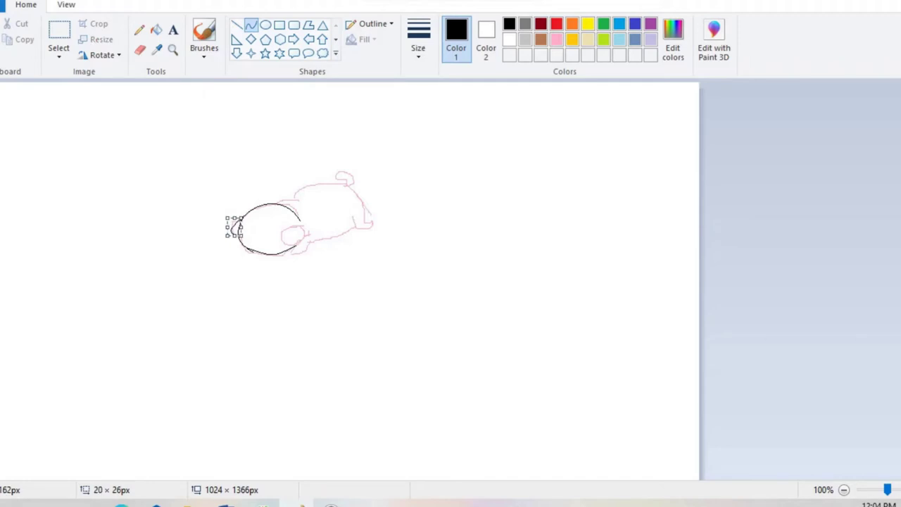
key(Return)
drag(296, 244, 278, 231)
key(Return)
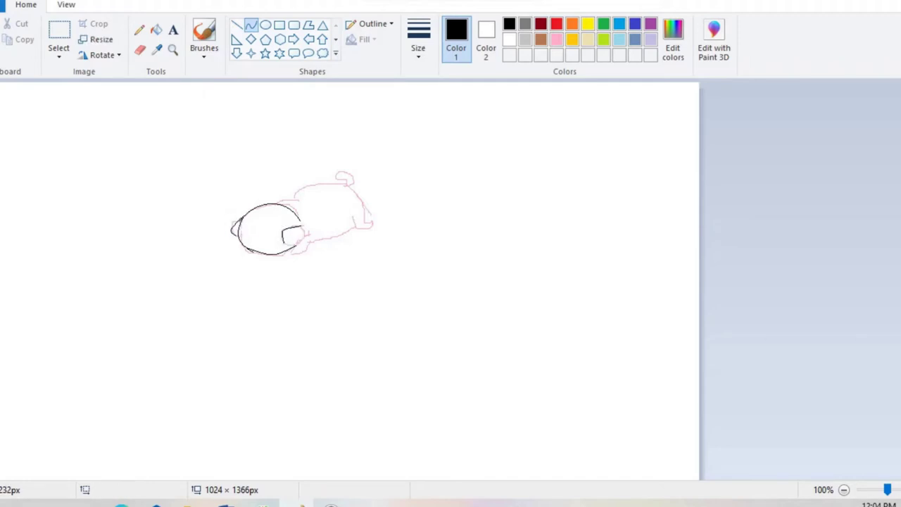
key(ctrl+z)
mouse_move(283, 237)
mouse_down()
mouse_move(304, 234)
mouse_move(293, 224)
mouse_move(296, 244)
mouse_move(306, 235)
mouse_up()
Trace the dog's neck fold, back, rump and belly over the pink sketch with black curves.
mouse_move(301, 200)
mouse_down()
mouse_move(277, 204)
mouse_move(288, 201)
mouse_up()
key(Return)
mouse_move(291, 201)
mouse_down()
mouse_move(333, 185)
mouse_move(308, 184)
mouse_move(366, 209)
mouse_up()
key(ctrl+z)
key(ctrl+z)
mouse_move(272, 207)
mouse_down()
mouse_move(348, 184)
mouse_move(315, 182)
mouse_move(365, 211)
mouse_move(363, 194)
mouse_move(362, 243)
mouse_move(364, 211)
mouse_move(362, 242)
mouse_move(355, 215)
mouse_move(373, 226)
mouse_move(308, 242)
mouse_move(290, 256)
mouse_move(296, 244)
mouse_move(297, 255)
mouse_up()
key(ctrl+z)
key(ctrl+z)
Outline the dog's front paw and hind leg in black over the pink sketch.
click(236, 25)
click(252, 25)
click(138, 29)
click(251, 25)
click(139, 29)
key(ctrl+z)
click(251, 25)
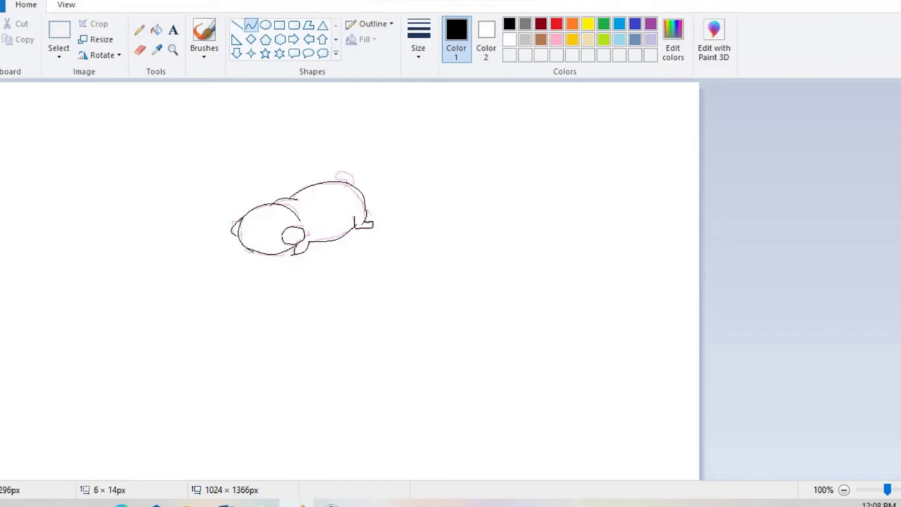
Trace the curled tail with a black curve and tidy its outline with the pencil.
mouse_move(337, 178)
mouse_down()
mouse_move(352, 175)
mouse_move(345, 171)
mouse_up()
click(140, 30)
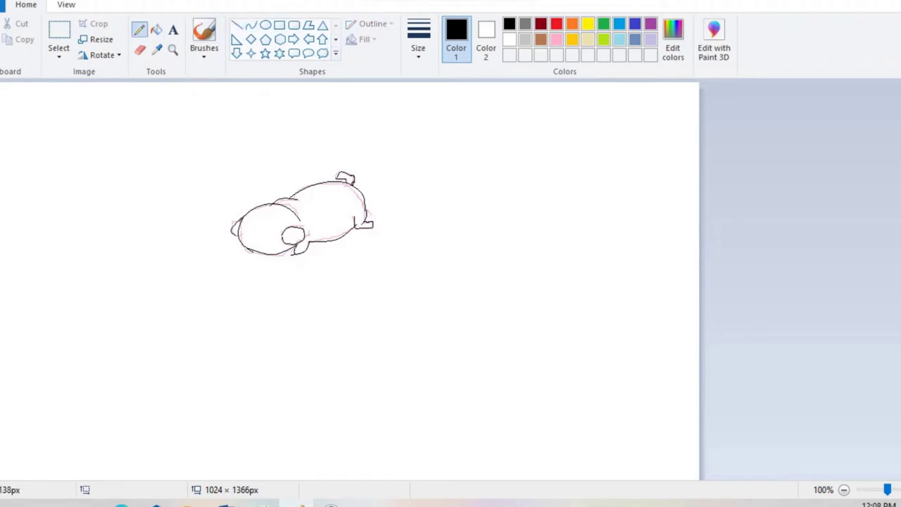
drag(336, 180, 353, 176)
Draw overlapping sheets of paper beneath the dog's head with straight black lines.
click(237, 24)
mouse_move(221, 252)
mouse_down()
mouse_move(239, 238)
mouse_move(251, 256)
mouse_move(223, 256)
mouse_move(262, 252)
mouse_move(247, 256)
mouse_move(283, 269)
mouse_up()
click(251, 24)
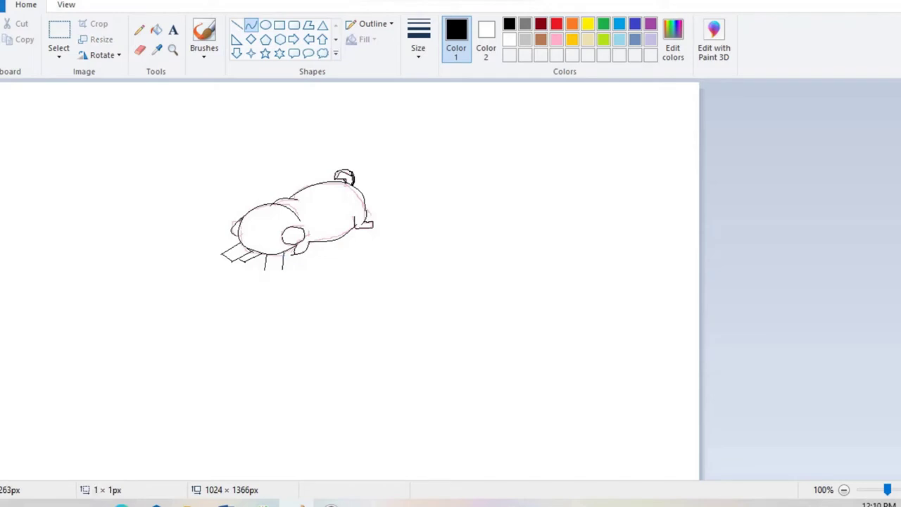
click(236, 24)
drag(264, 270, 284, 267)
key(Escape)
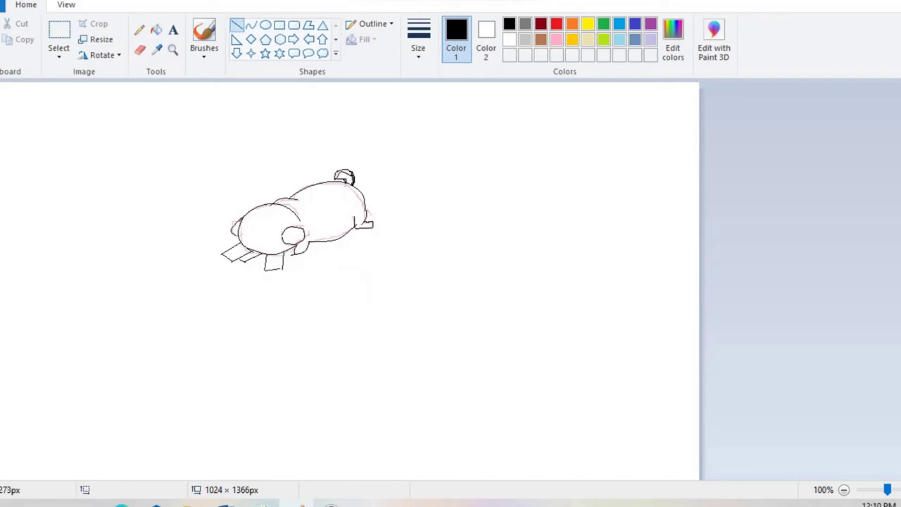
key(Escape)
key(Escape)
mouse_move(242, 255)
mouse_down()
mouse_move(234, 248)
mouse_move(267, 260)
mouse_move(252, 278)
mouse_move(266, 273)
mouse_move(255, 256)
mouse_up()
click(256, 270)
click(255, 307)
Fill the dog's head, body and legs with a custom tan color.
click(556, 39)
click(157, 30)
click(324, 207)
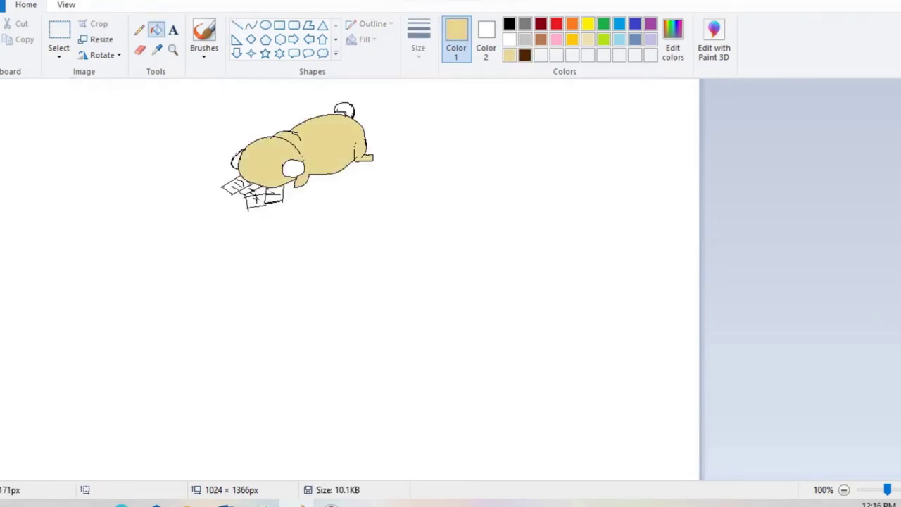
Fill the dog's rounded near ear with dark brown and undo the fill applied to the background.
click(525, 55)
click(293, 169)
click(303, 185)
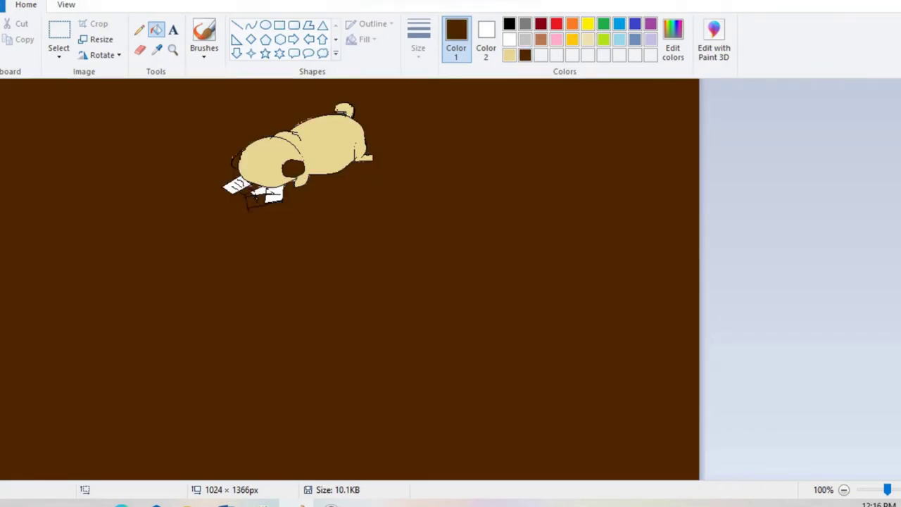
key(ctrl+z)
Close the small far ear's outline with the black pencil and fill the ear with dark brown.
click(139, 29)
click(509, 24)
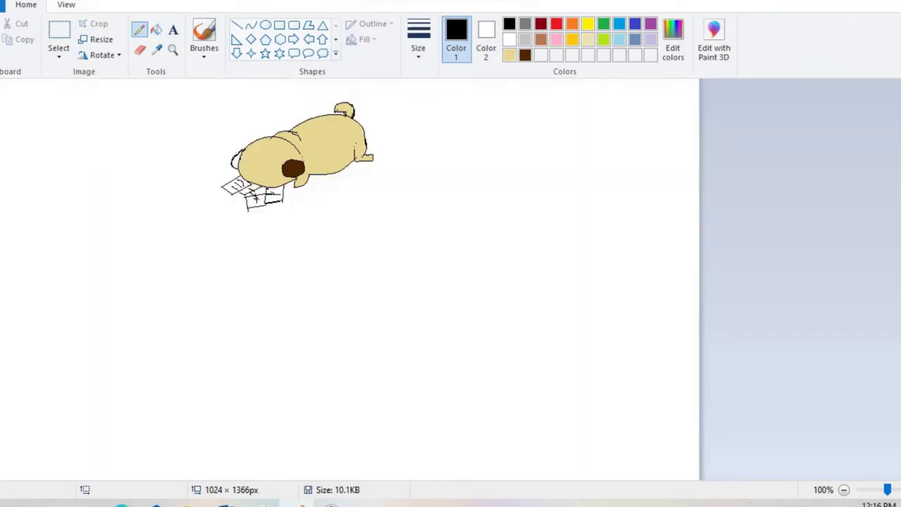
click(525, 55)
click(157, 30)
click(236, 160)
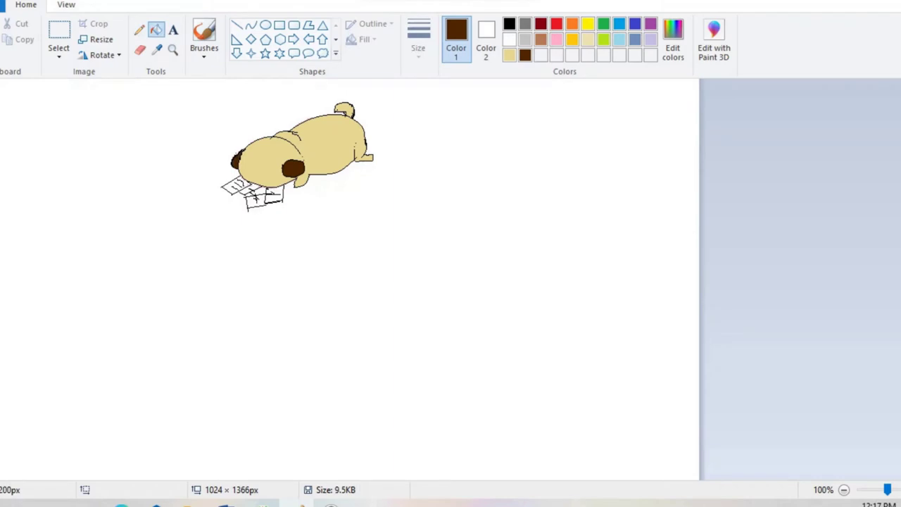
Sketch a second dog's tilted head in pink beside the first dog, with ears, brows and a raised arm.
click(251, 24)
click(556, 40)
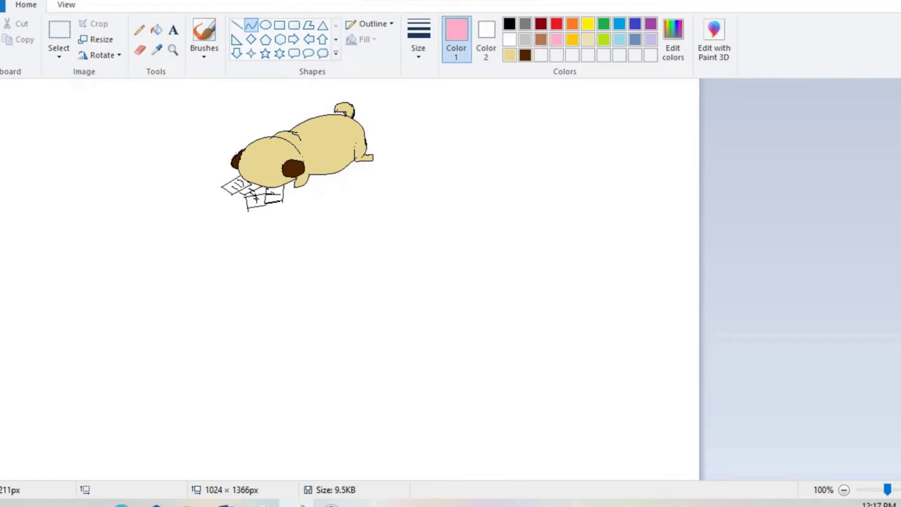
mouse_move(446, 200)
mouse_down()
mouse_move(501, 178)
mouse_move(465, 183)
mouse_up()
click(139, 30)
drag(501, 179, 524, 207)
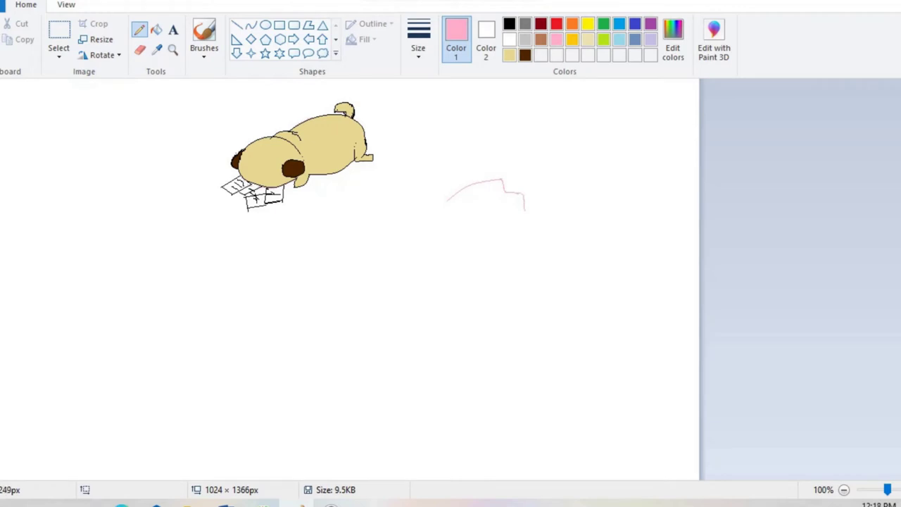
mouse_move(448, 201)
mouse_down()
mouse_move(453, 220)
mouse_move(460, 212)
mouse_up()
mouse_move(509, 182)
mouse_down()
mouse_move(553, 231)
mouse_move(546, 240)
mouse_up()
drag(485, 200, 502, 191)
Sketch the second dog's chin, arms, round body, legs and feet with the pink pencil.
mouse_move(467, 206)
mouse_down()
mouse_move(479, 205)
mouse_move(470, 231)
mouse_move(501, 235)
mouse_move(457, 257)
mouse_move(483, 259)
mouse_up()
mouse_move(531, 244)
mouse_down()
mouse_move(539, 225)
mouse_move(553, 266)
mouse_move(539, 289)
mouse_move(521, 275)
mouse_up()
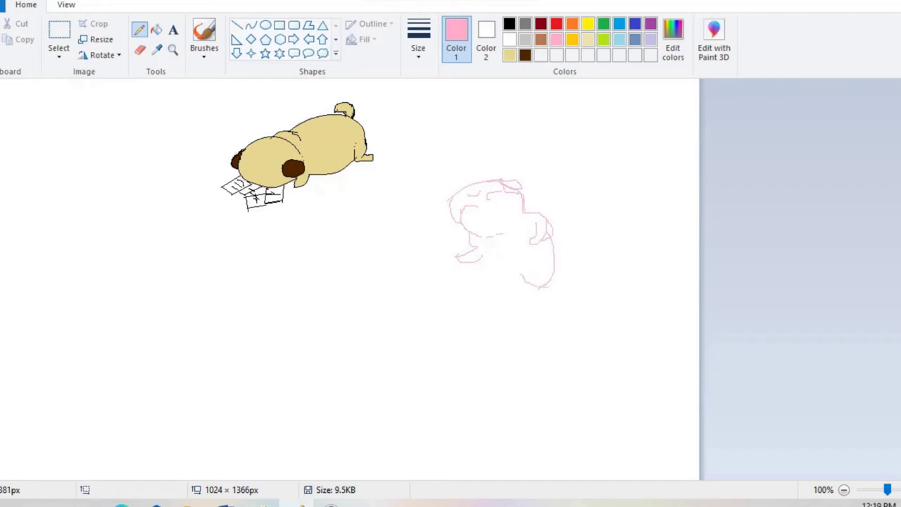
mouse_move(482, 256)
mouse_down()
mouse_move(507, 294)
mouse_move(543, 300)
mouse_move(504, 316)
mouse_move(513, 310)
mouse_move(482, 290)
mouse_up()
Trace the top of the second dog's head and both of its ears with black curves.
click(251, 25)
click(509, 24)
mouse_move(455, 206)
mouse_down()
mouse_move(500, 181)
mouse_move(466, 189)
mouse_move(487, 169)
mouse_up()
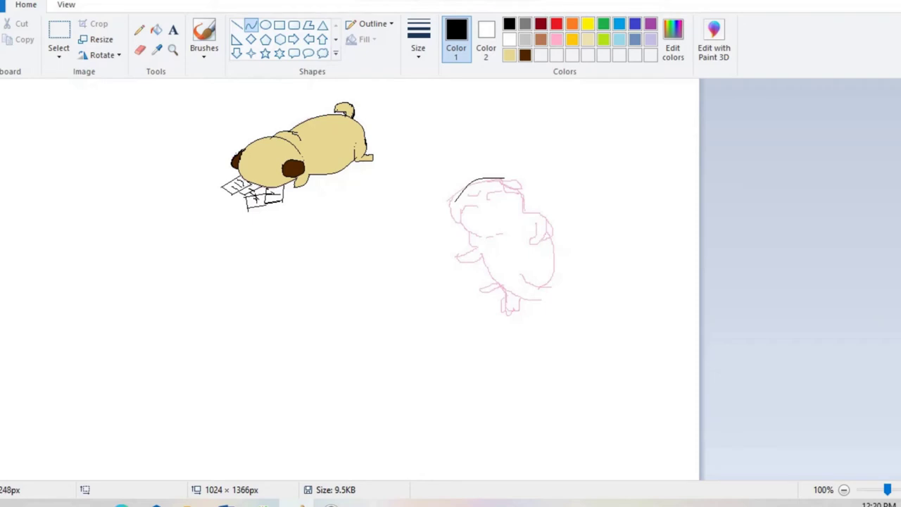
mouse_move(504, 179)
mouse_down()
mouse_move(539, 201)
mouse_move(522, 184)
mouse_move(518, 191)
mouse_up()
mouse_move(457, 207)
mouse_down()
mouse_move(456, 227)
mouse_move(459, 209)
mouse_up()
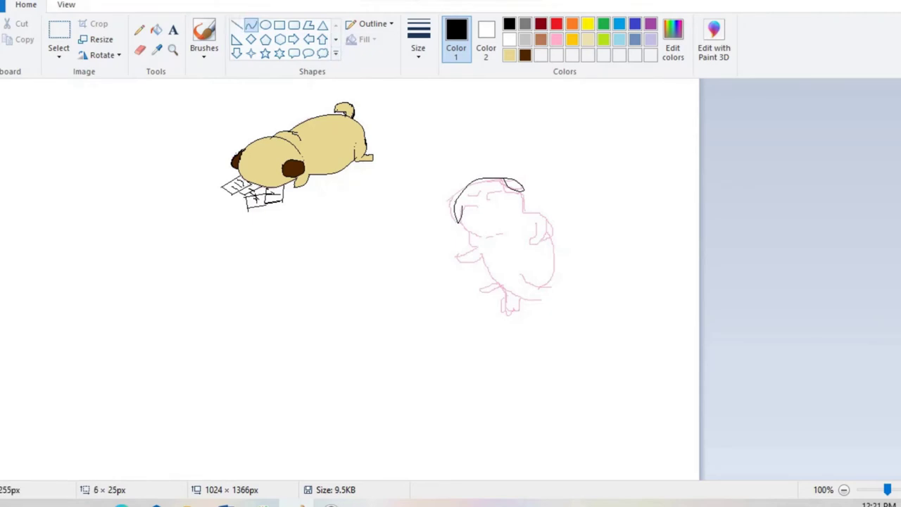
Trace the second dog's cheeks, chin and neck with black curves.
mouse_move(460, 223)
mouse_down()
mouse_move(487, 233)
mouse_move(466, 235)
mouse_up()
drag(523, 190, 526, 213)
mouse_move(471, 233)
mouse_down()
mouse_move(476, 247)
mouse_move(478, 239)
mouse_up()
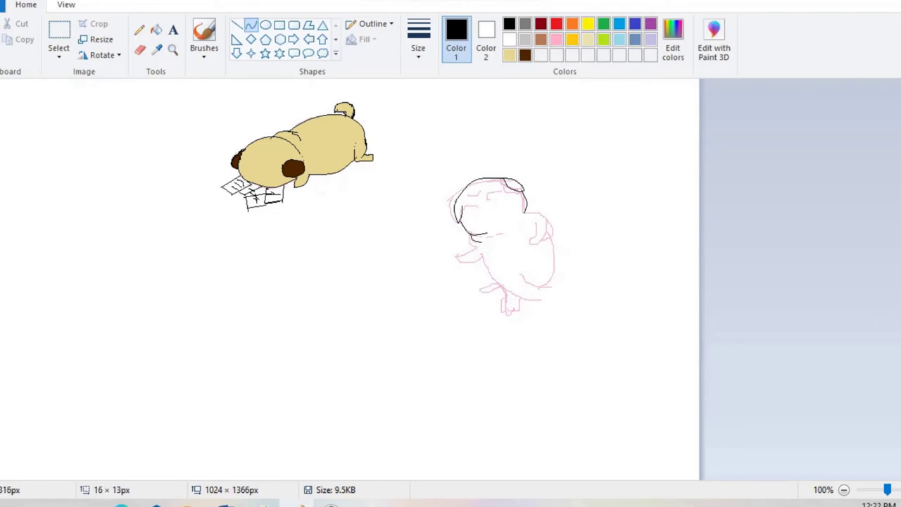
Trace both of the second dog's arms and the front edge of its belly with black curves.
drag(472, 243, 478, 251)
mouse_move(483, 251)
mouse_down()
mouse_move(498, 285)
mouse_move(481, 260)
mouse_up()
mouse_move(526, 212)
mouse_down()
mouse_move(542, 215)
mouse_move(532, 207)
mouse_move(546, 231)
mouse_move(554, 220)
mouse_move(544, 215)
mouse_move(543, 245)
mouse_up()
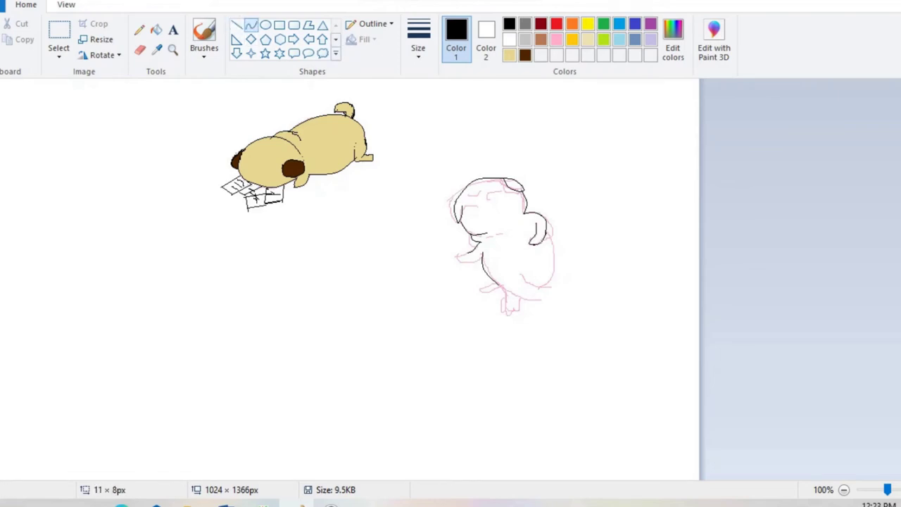
drag(472, 255, 474, 258)
Trace the second dog's back, haunch and lower legs with black curves.
mouse_move(546, 231)
mouse_down()
mouse_move(555, 272)
mouse_move(533, 284)
mouse_move(541, 291)
mouse_up()
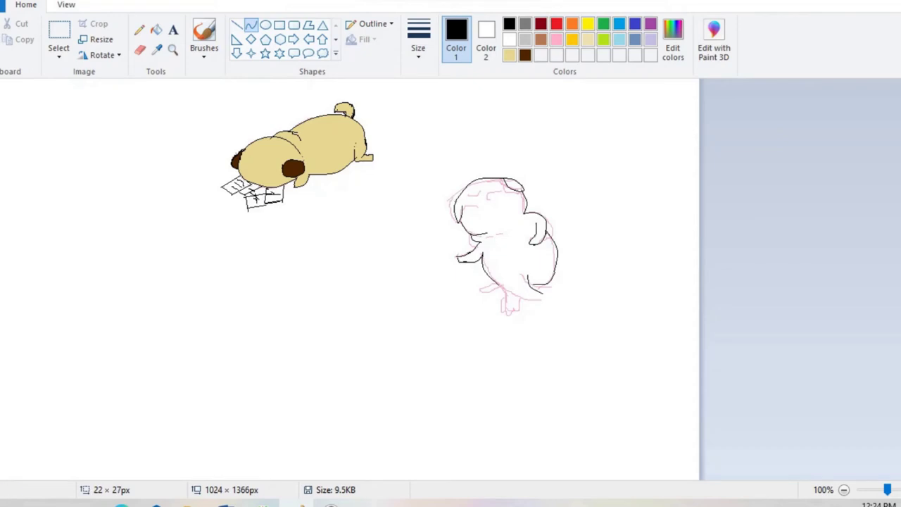
mouse_move(522, 296)
mouse_down()
mouse_move(546, 301)
mouse_move(519, 308)
mouse_move(503, 294)
mouse_move(507, 301)
mouse_up()
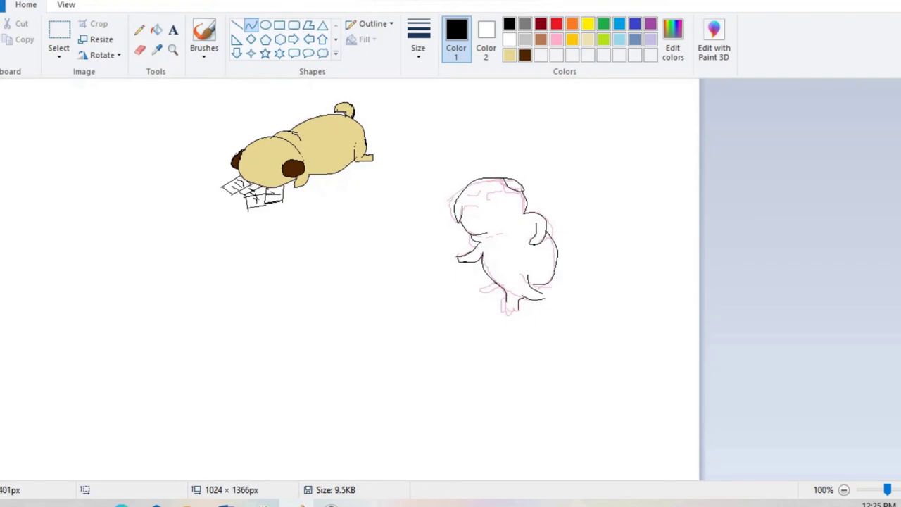
Erase the pink sketch lines around the second dog's feet and draw its small hind foot with black curves.
click(139, 49)
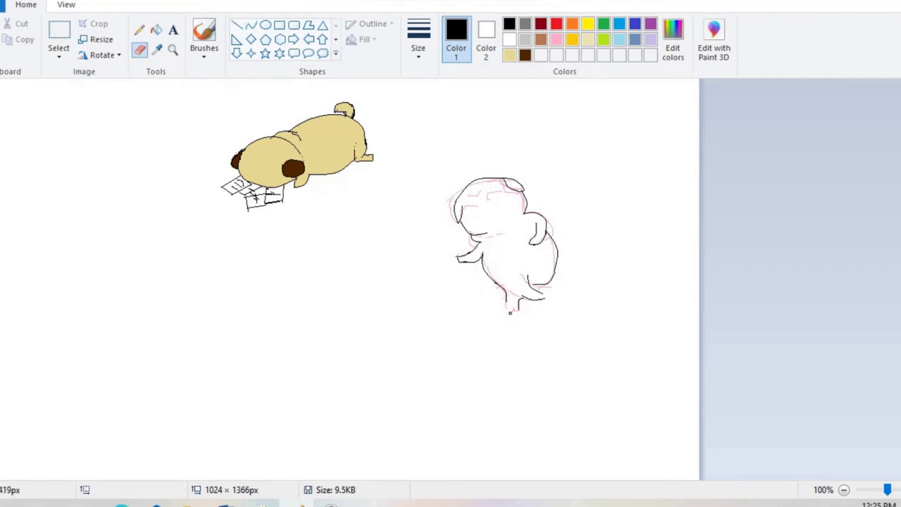
click(250, 25)
drag(487, 286, 507, 293)
Draw the second dog's brow lines with curves and add two round eyes about 16 × 16 px.
click(265, 25)
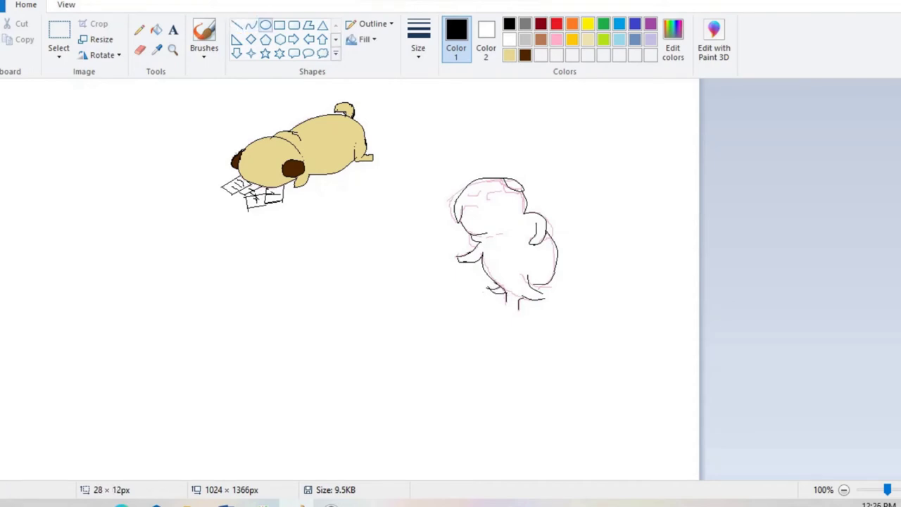
click(251, 25)
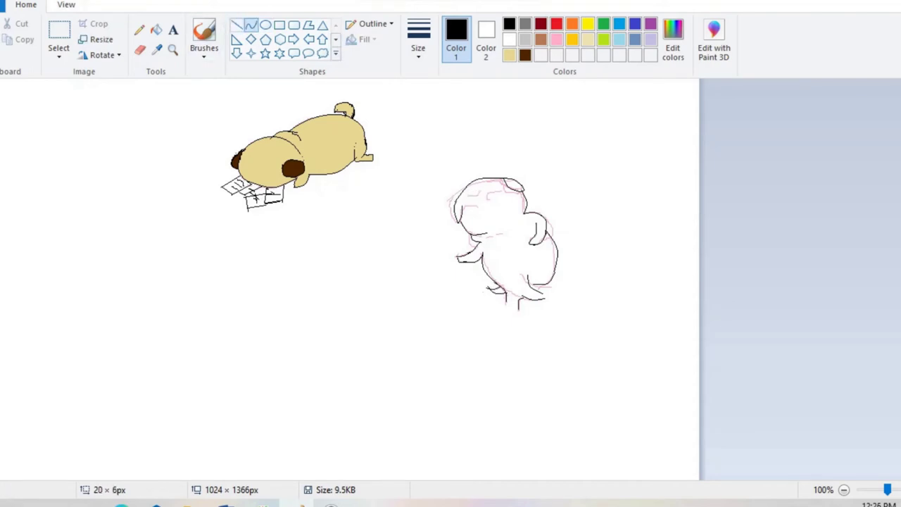
drag(477, 194, 493, 196)
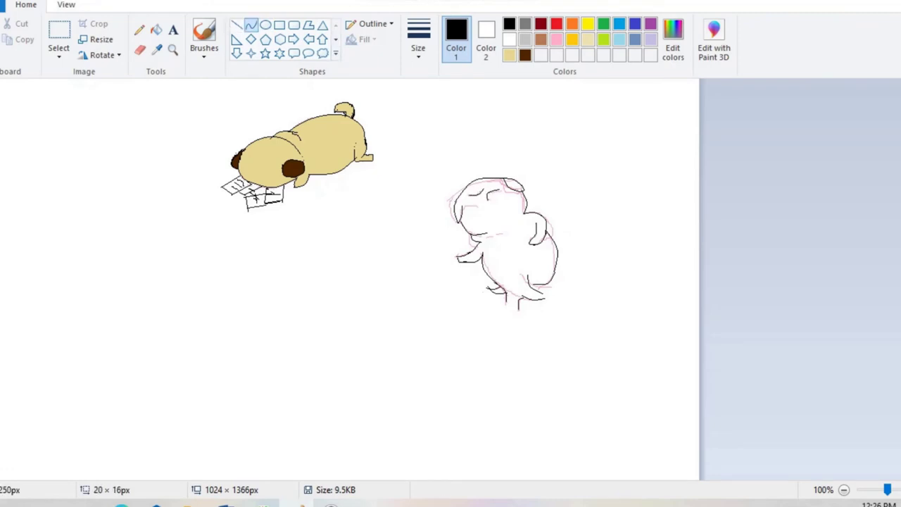
click(265, 24)
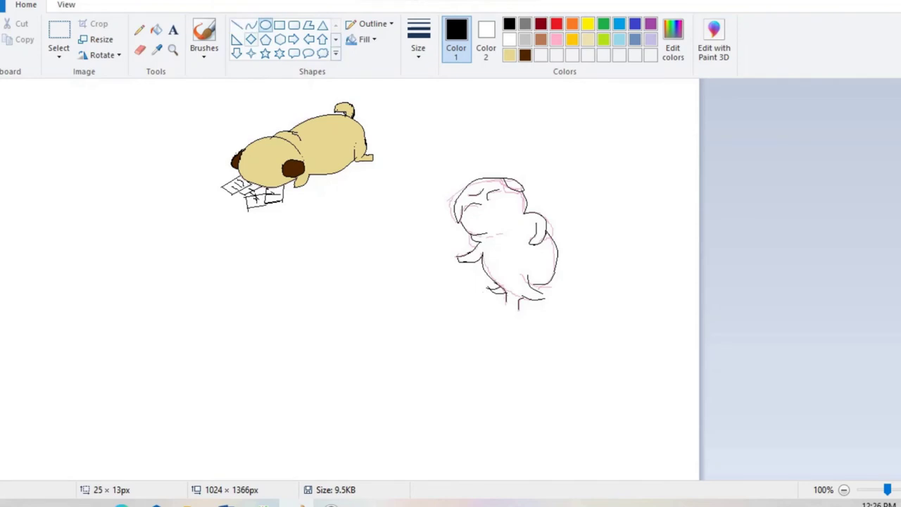
drag(489, 195, 482, 218)
click(265, 25)
Close the second dog's lower foot outline and pencil in the toes on its paws.
click(250, 24)
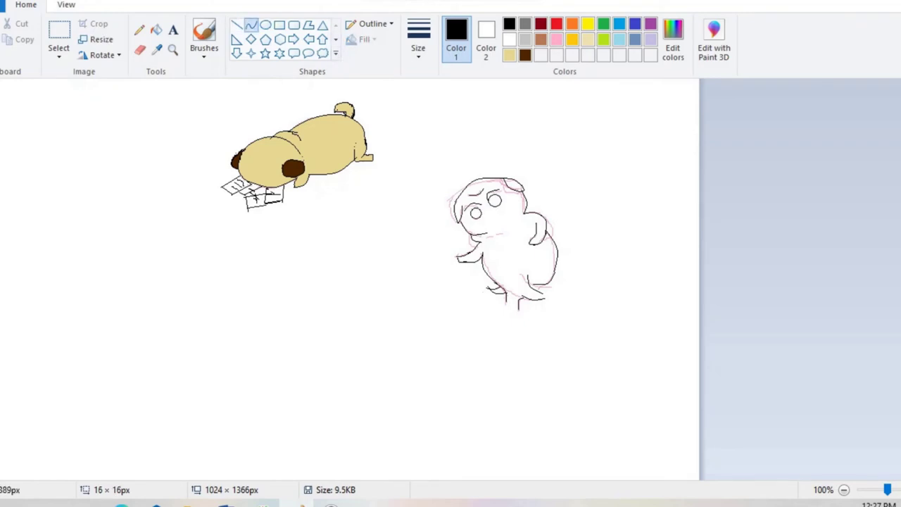
drag(519, 309, 507, 302)
click(138, 30)
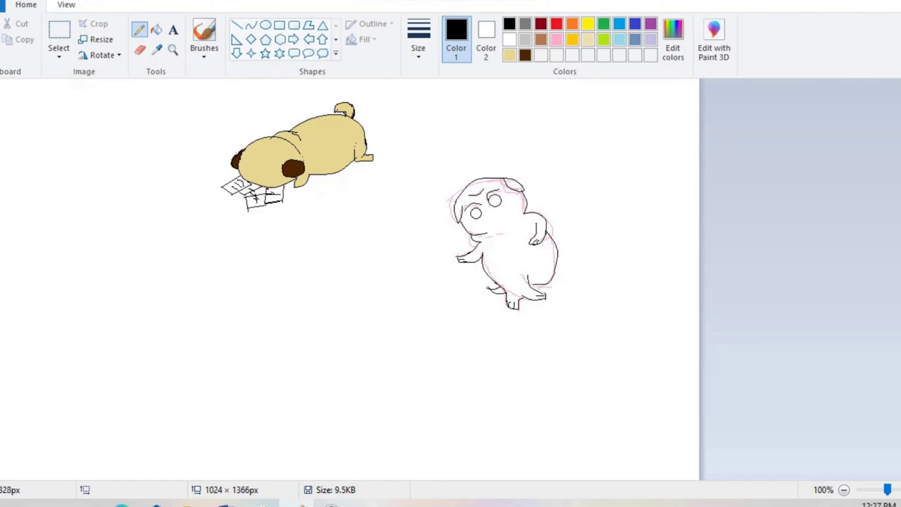
click(251, 24)
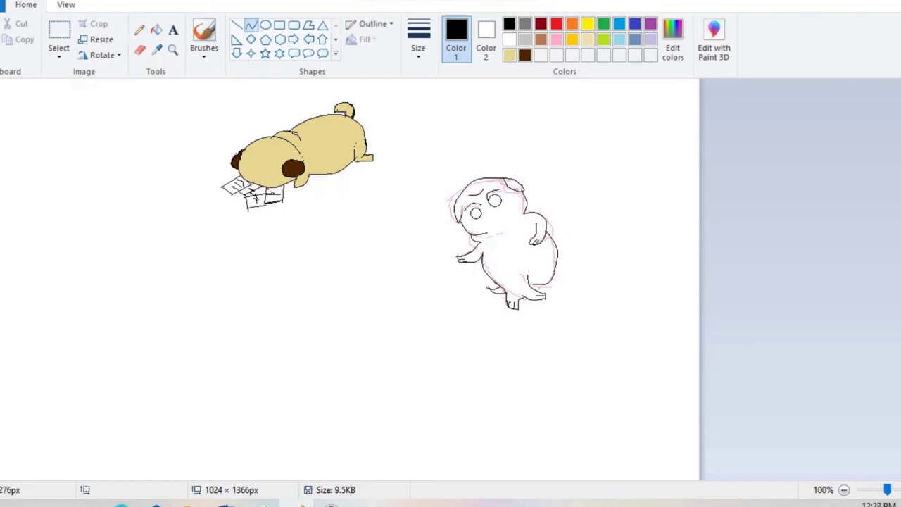
mouse_move(490, 218)
mouse_down()
mouse_move(503, 206)
mouse_move(479, 211)
mouse_move(503, 210)
mouse_move(495, 218)
mouse_up()
click(266, 25)
click(252, 25)
click(266, 25)
key(ctrl+z)
Draw the top of the second dog's muzzle as a gray curve about 18 × 20 px between and below the eyes.
click(525, 24)
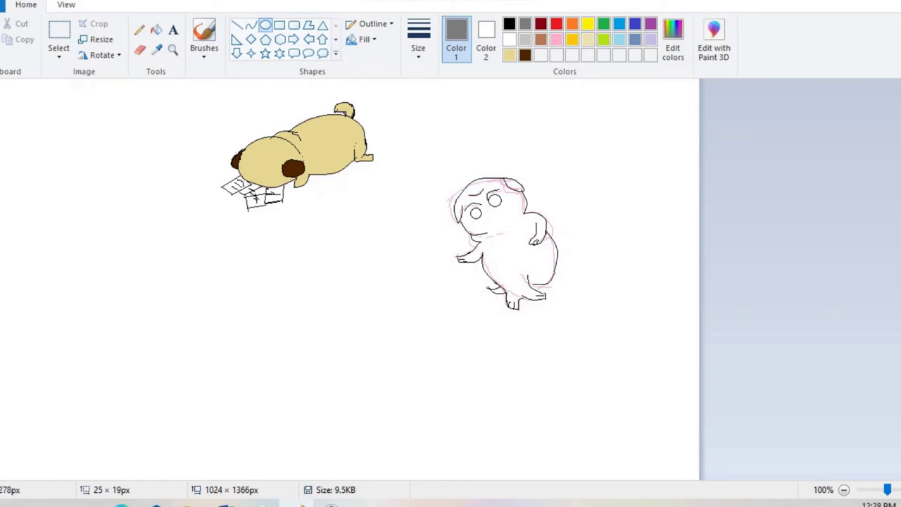
click(173, 49)
click(458, 237)
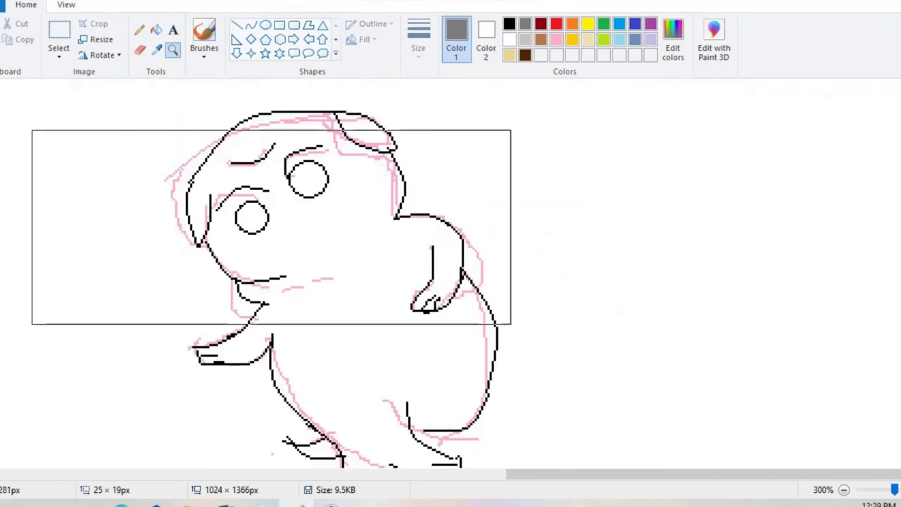
click(271, 227)
click(251, 25)
mouse_move(307, 212)
mouse_down()
mouse_move(345, 192)
mouse_move(324, 194)
mouse_move(322, 180)
mouse_move(335, 167)
mouse_move(344, 174)
mouse_move(337, 162)
mouse_up()
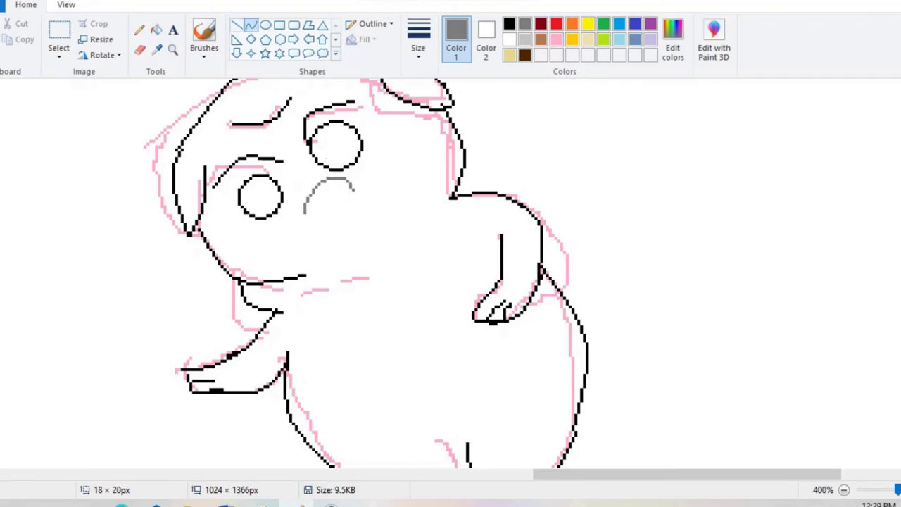
Close the second dog's muzzle outline with gray and black curves and pencil a small black nose mark inside it.
drag(331, 203, 355, 194)
click(156, 29)
click(509, 23)
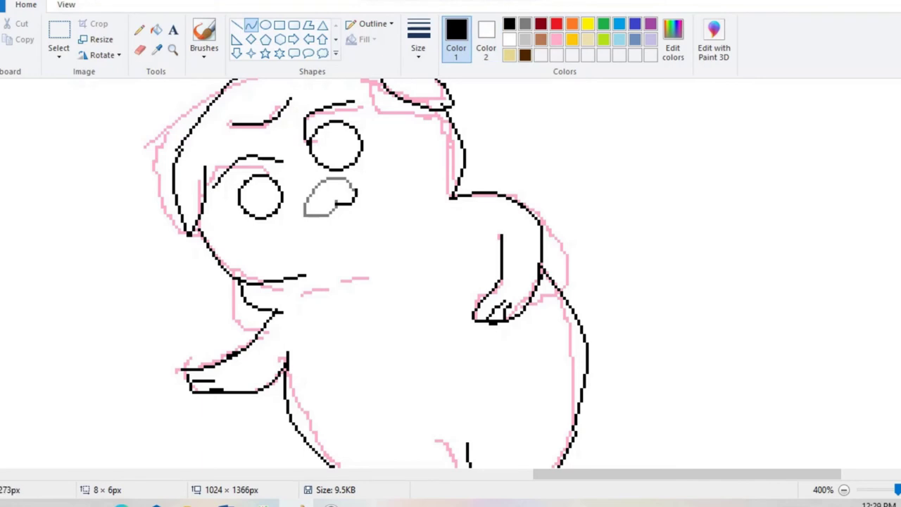
drag(321, 183, 337, 193)
click(138, 30)
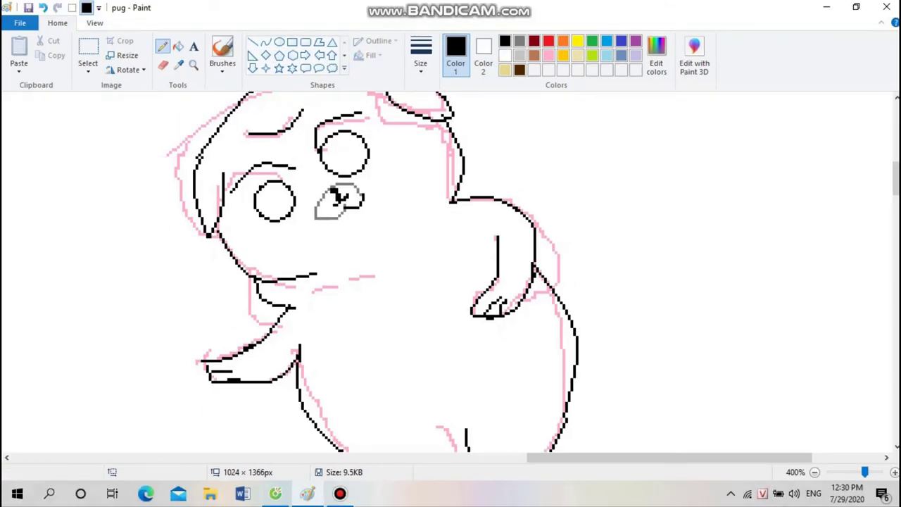
Shade around the outer edges of the second dog's eyes with light gray pencil strokes.
click(519, 55)
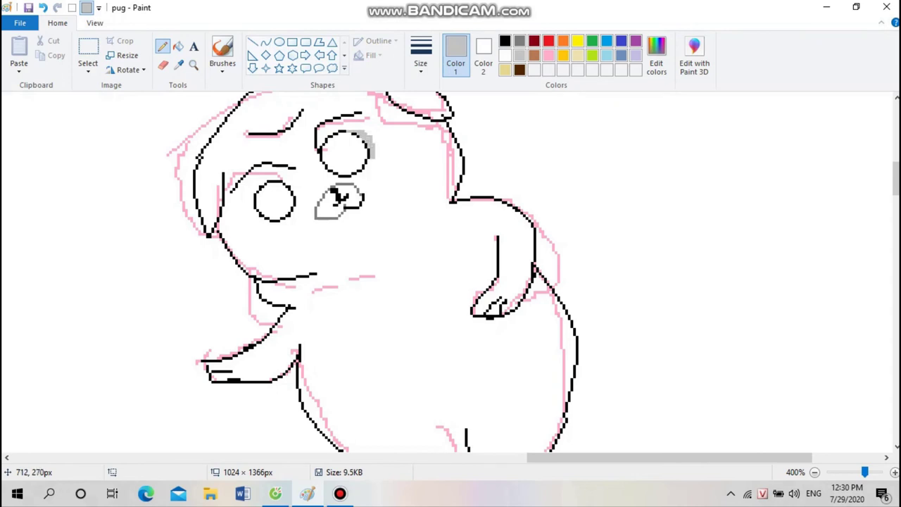
mouse_move(252, 197)
mouse_down()
mouse_move(271, 224)
mouse_move(295, 204)
mouse_up()
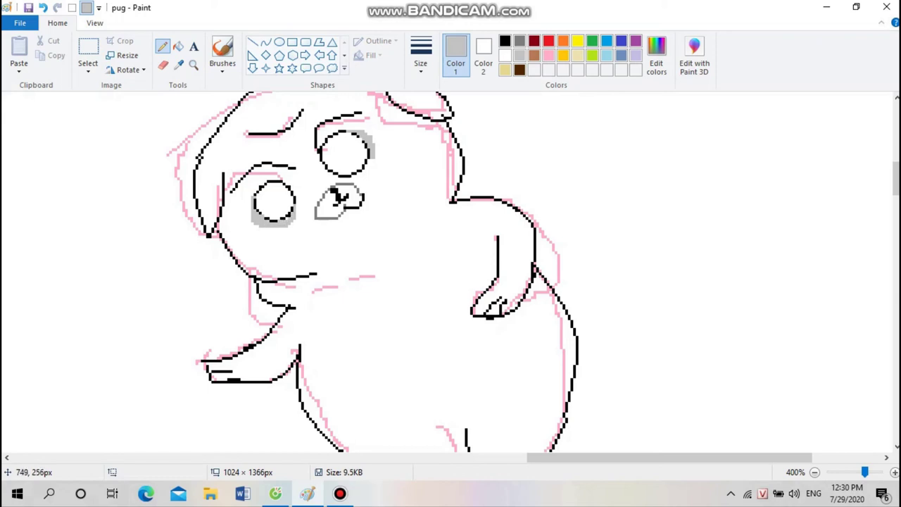
drag(375, 155, 366, 173)
Thicken the second dog's muzzle outline in dark gray and fill the inside with the same gray.
click(520, 41)
mouse_move(338, 184)
mouse_down()
mouse_move(362, 188)
mouse_move(334, 186)
mouse_move(317, 204)
mouse_move(363, 197)
mouse_move(355, 187)
mouse_up()
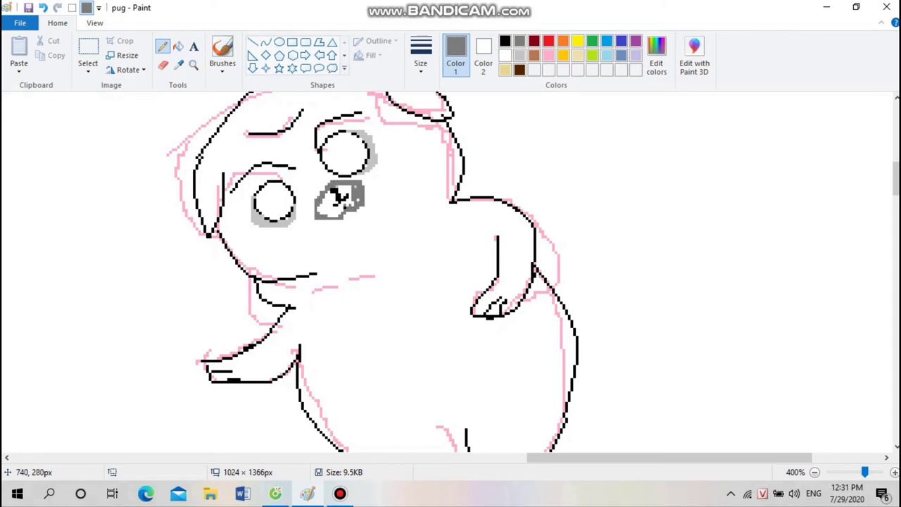
click(178, 46)
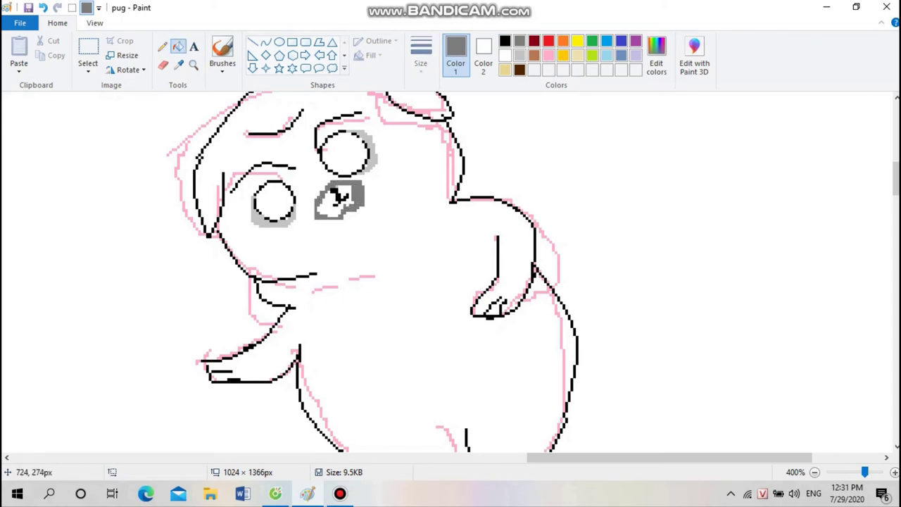
click(335, 203)
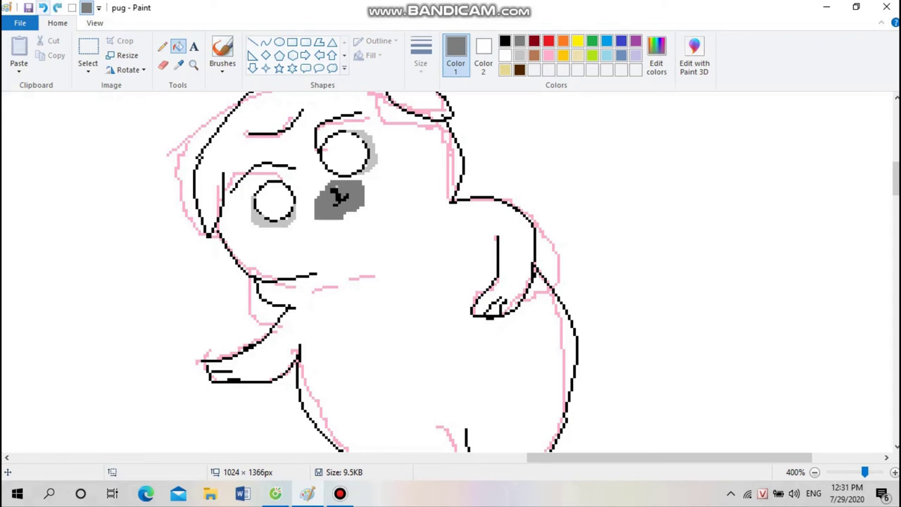
Draw a small black ellipse as the pupil inside each of the second dog's eyes.
click(505, 40)
click(519, 40)
click(162, 45)
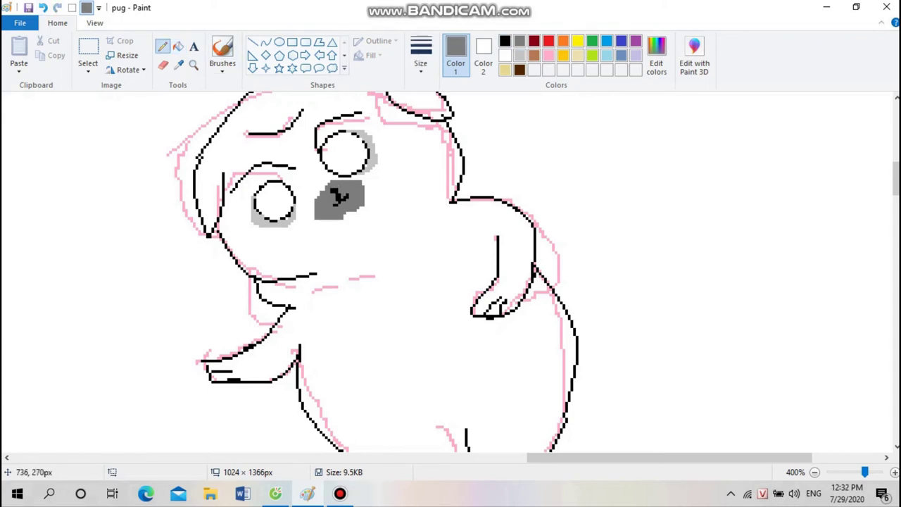
click(280, 42)
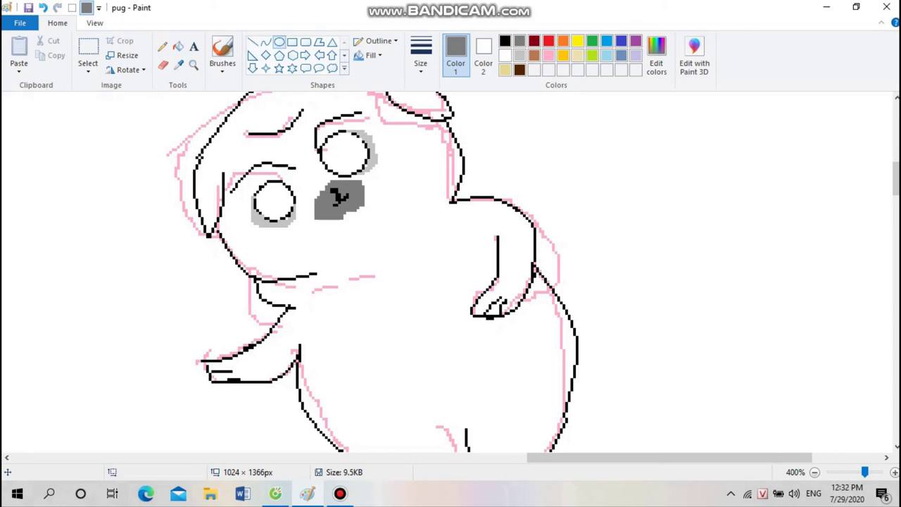
drag(263, 198, 282, 214)
click(504, 40)
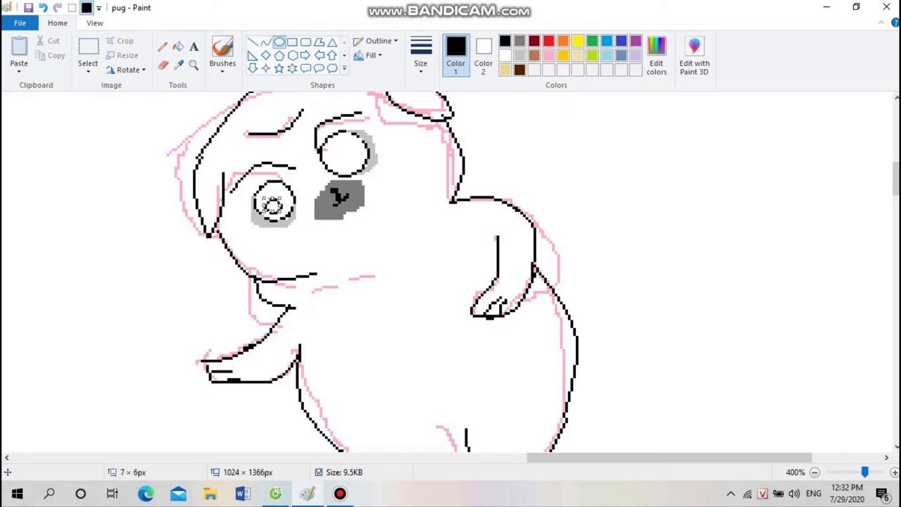
drag(326, 152, 349, 172)
key(ctrl+z)
key(ctrl+z)
drag(262, 199, 280, 212)
mouse_move(349, 143)
mouse_down()
mouse_move(342, 169)
mouse_move(331, 161)
mouse_up()
Redraw the pupil of the eye above the muzzle about 8 × 7 px and lower, and fill both pupils with black.
click(194, 64)
click(482, 207)
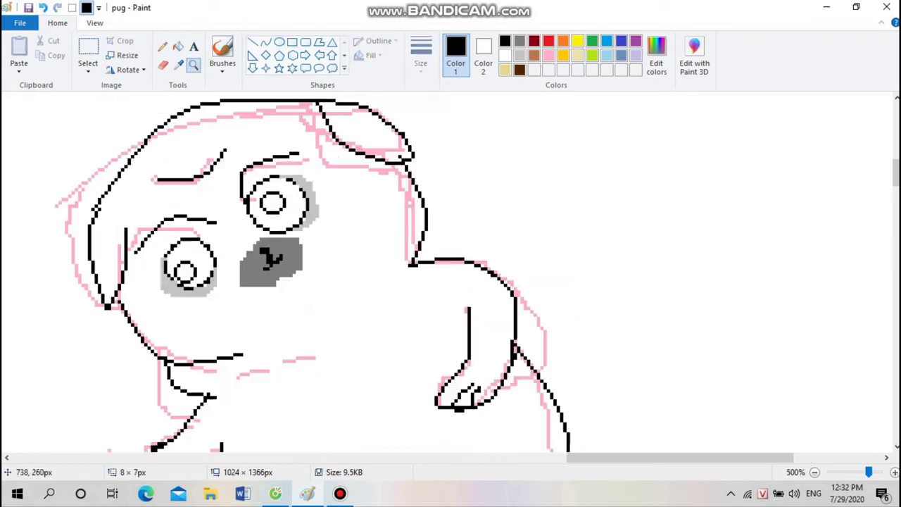
key(ctrl+z)
drag(257, 204, 281, 229)
click(814, 472)
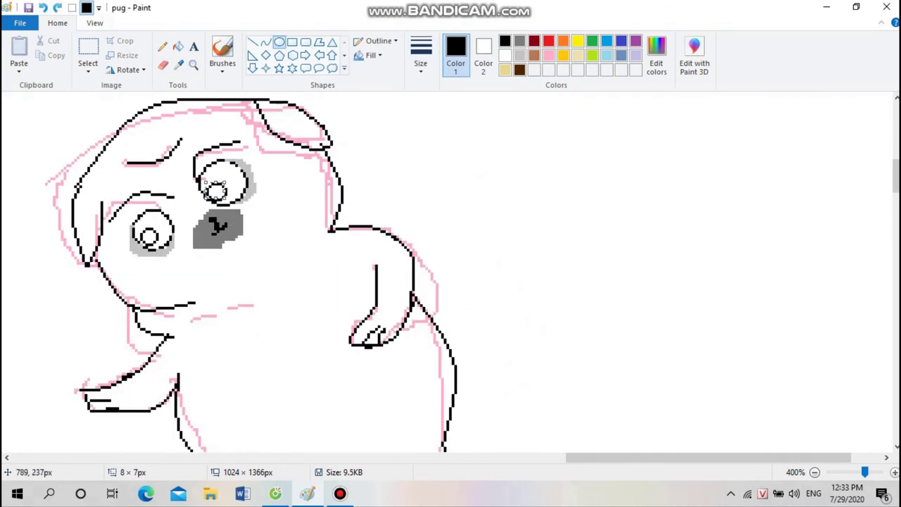
click(149, 237)
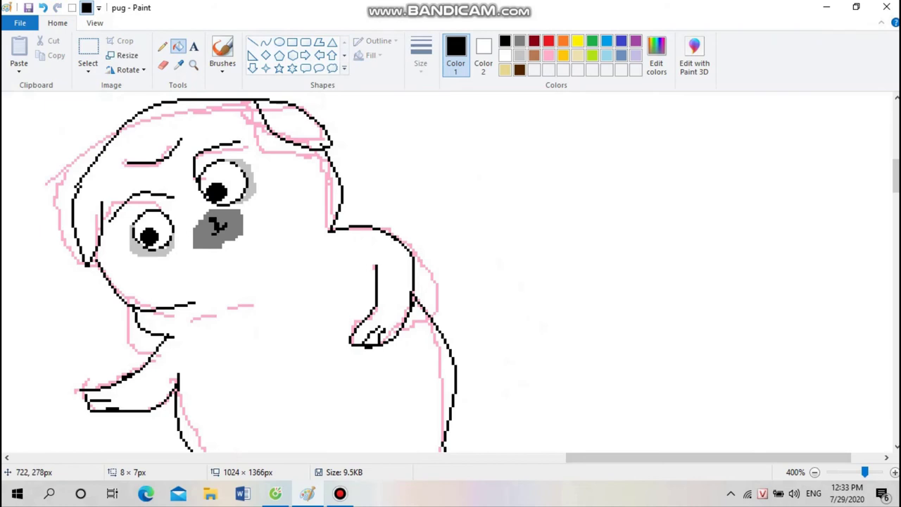
Erase the pink sketch lines outside the second dog's left ear and the upper-left edge of its head.
key(alt+h)
key(p)
key(1)
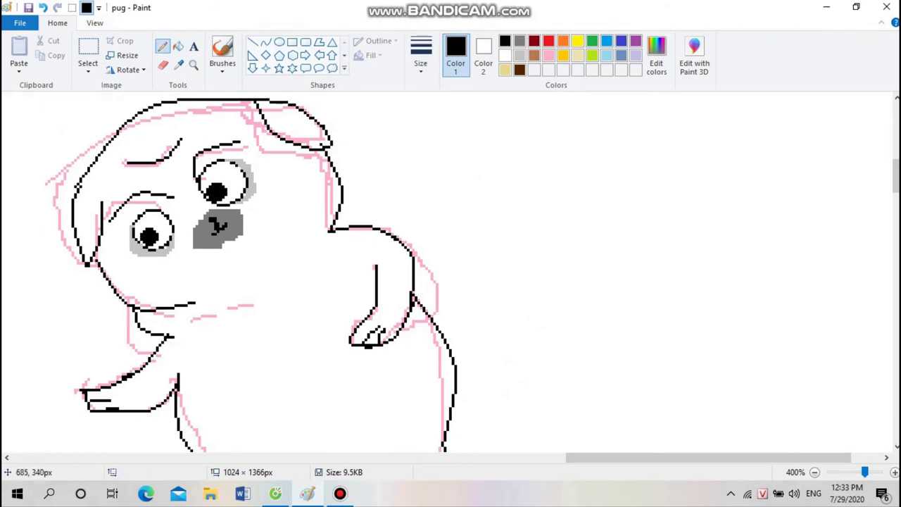
key(alt+h)
key(e)
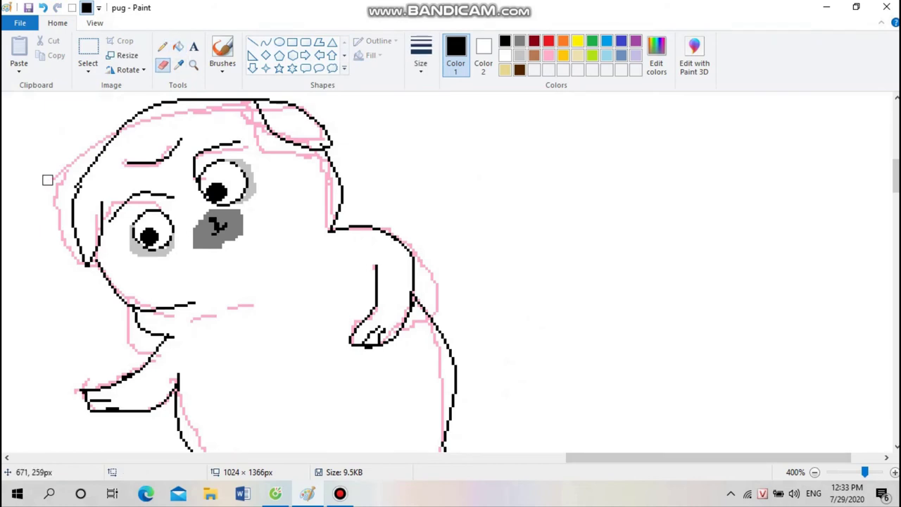
key(alt+h)
key(s)
key(z)
key(Return)
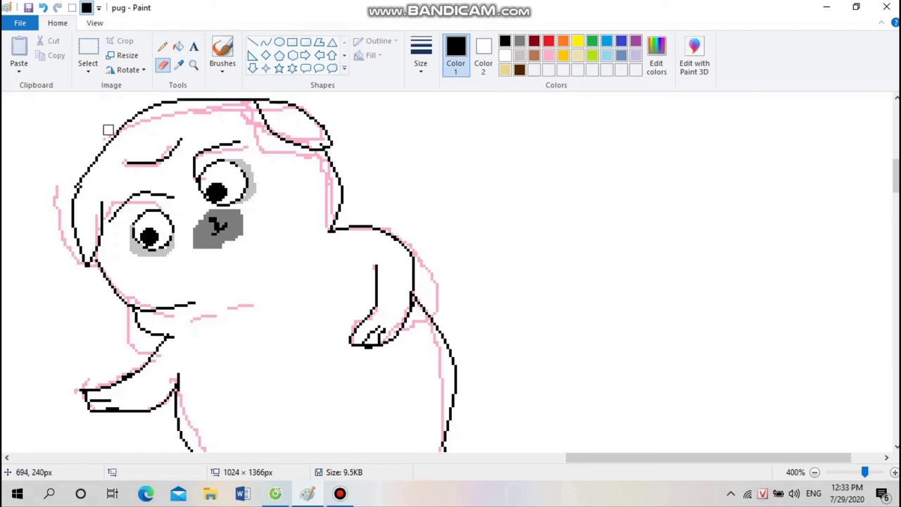
mouse_move(56, 211)
mouse_down()
mouse_move(76, 267)
mouse_move(96, 267)
mouse_move(87, 293)
mouse_up()
key(alt+h)
key(p)
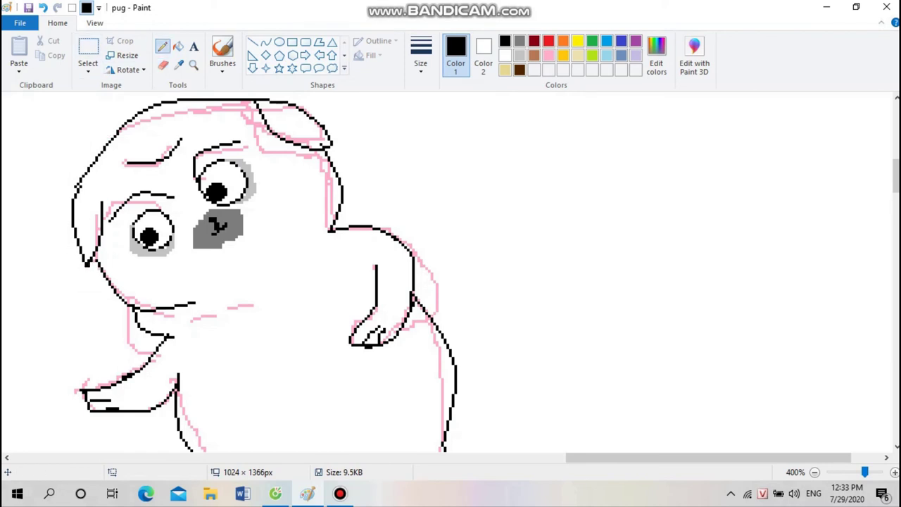
click(815, 471)
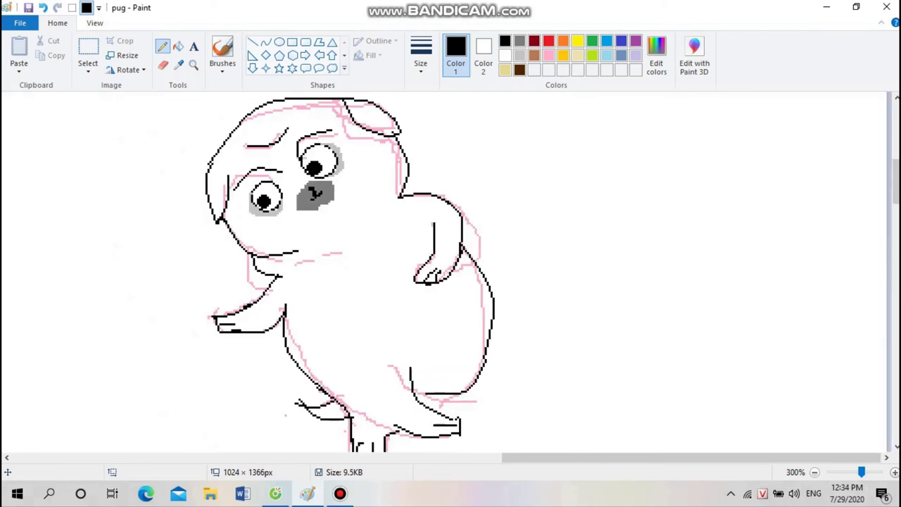
click(815, 472)
scroll(451, 275, up, 1)
click(549, 55)
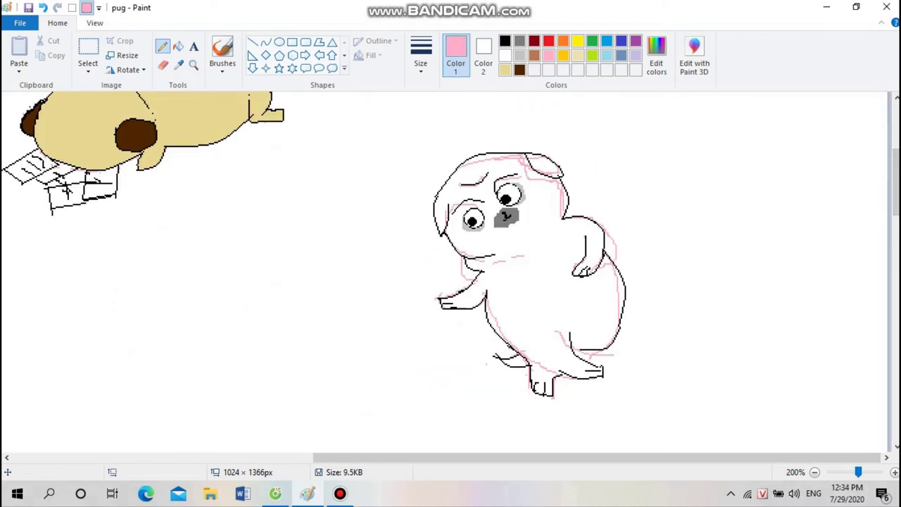
key(alt+h)
key(f)
click(451, 157)
key(ctrl+z)
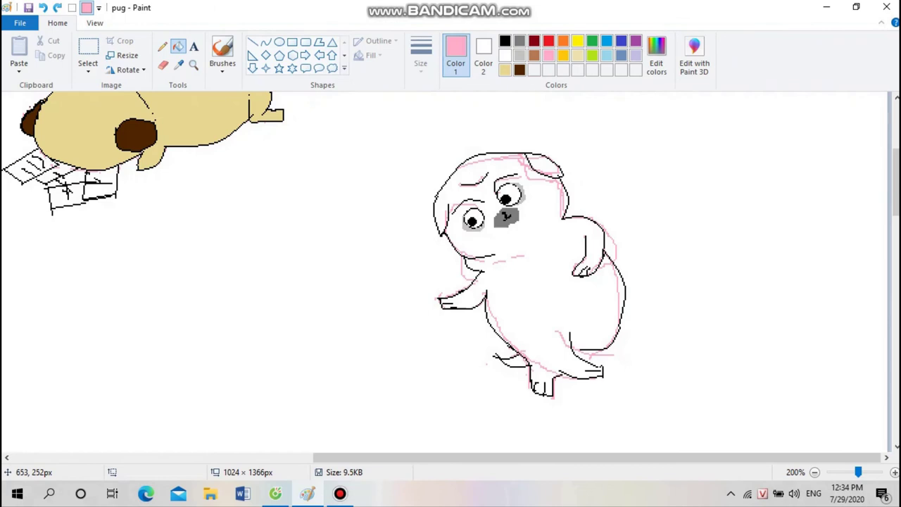
scroll(612, 239, up, 1)
ctrl+scroll(613, 239, up, 1)
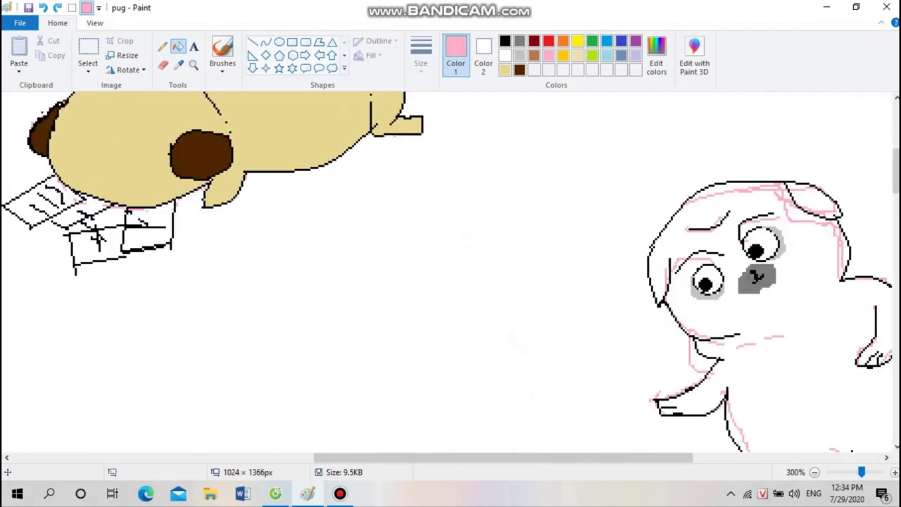
scroll(613, 239, down, 2)
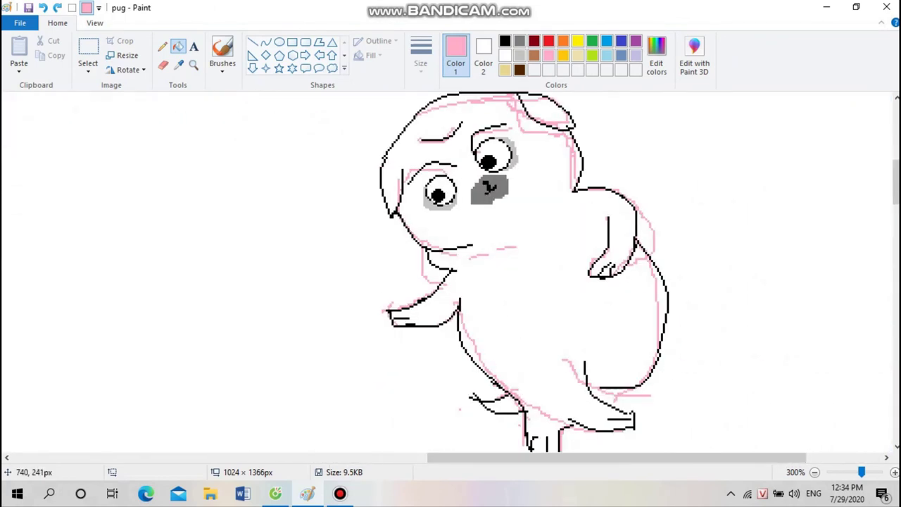
Fill the second dog's head, ear, body, limbs and feet with pink to absorb the sketch lines inside the black outline.
click(162, 46)
click(504, 41)
scroll(521, 274, down, 2)
scroll(521, 275, up, 2)
click(178, 46)
click(548, 55)
click(562, 244)
click(552, 111)
click(566, 122)
click(578, 160)
click(659, 301)
scroll(563, 302, down, 2)
click(543, 352)
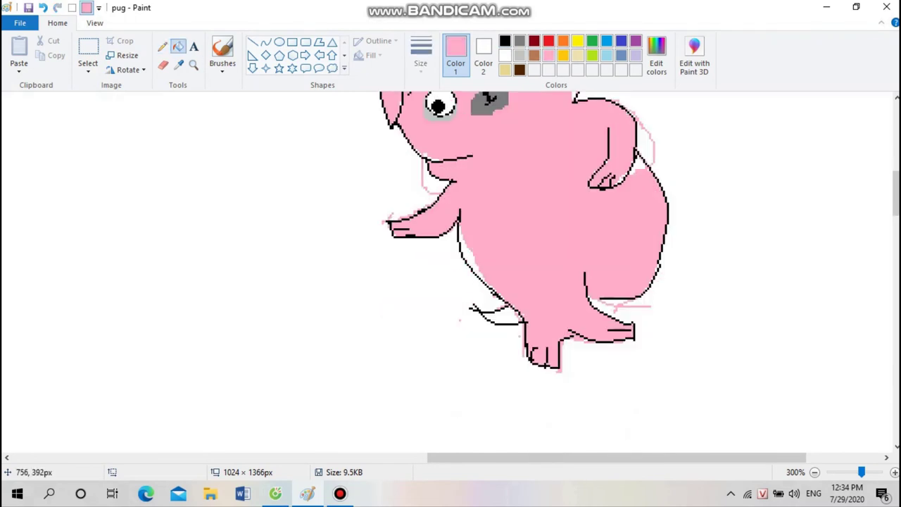
click(501, 315)
Fill the second dog's pink areas with white to clear the sketch lines from inside its body.
scroll(501, 316, up, 2)
click(504, 55)
click(591, 308)
click(501, 403)
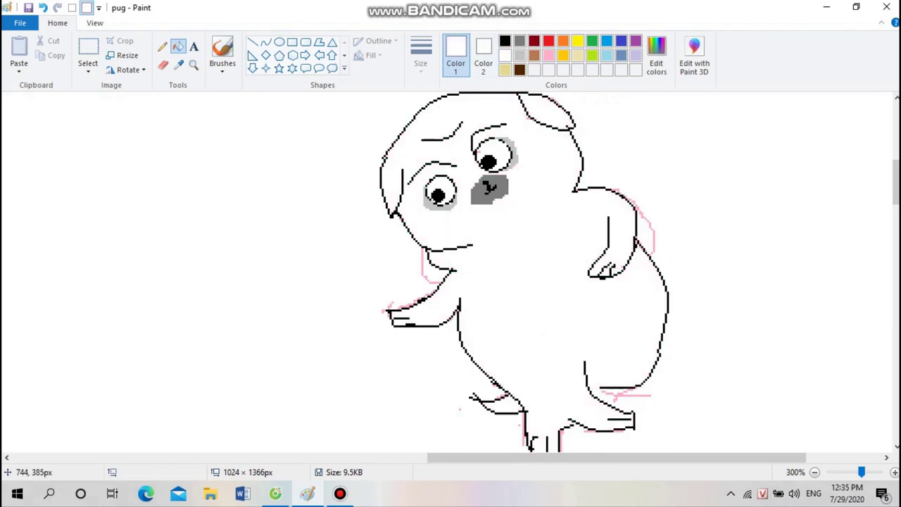
Erase the leftover pink lines outside the second dog's chin, outstretched arm and back.
click(162, 64)
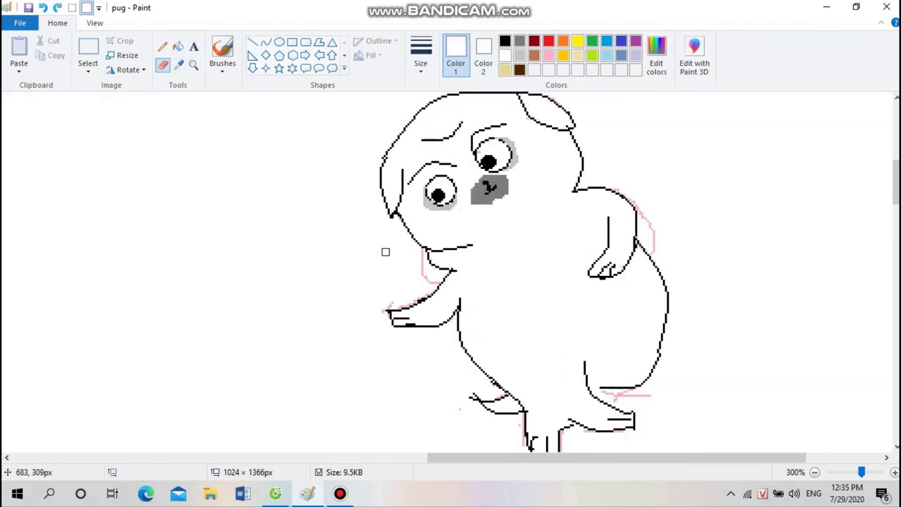
mouse_move(413, 255)
mouse_down()
mouse_move(433, 279)
mouse_move(394, 296)
mouse_up()
drag(655, 253, 640, 201)
ctrl+scroll(556, 162, down, 1)
ctrl+scroll(620, 281, up, 1)
click(814, 472)
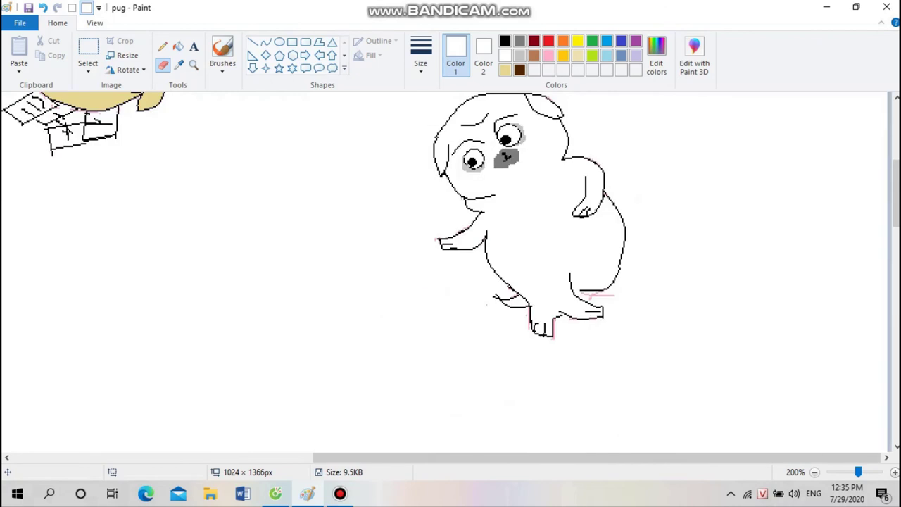
Erase the leftover pink sketch line beneath the second dog's rump.
click(504, 41)
click(163, 47)
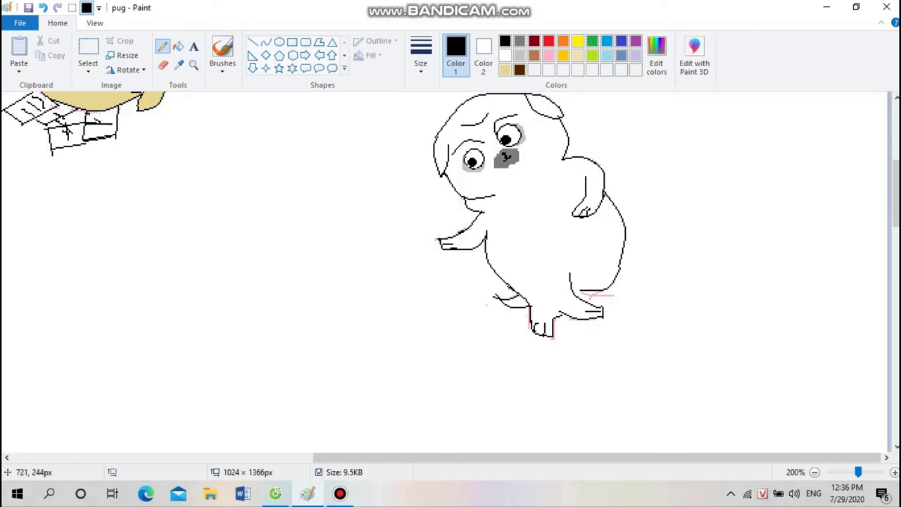
click(814, 472)
click(894, 472)
scroll(794, 338, right, 3)
scroll(794, 338, down, 1)
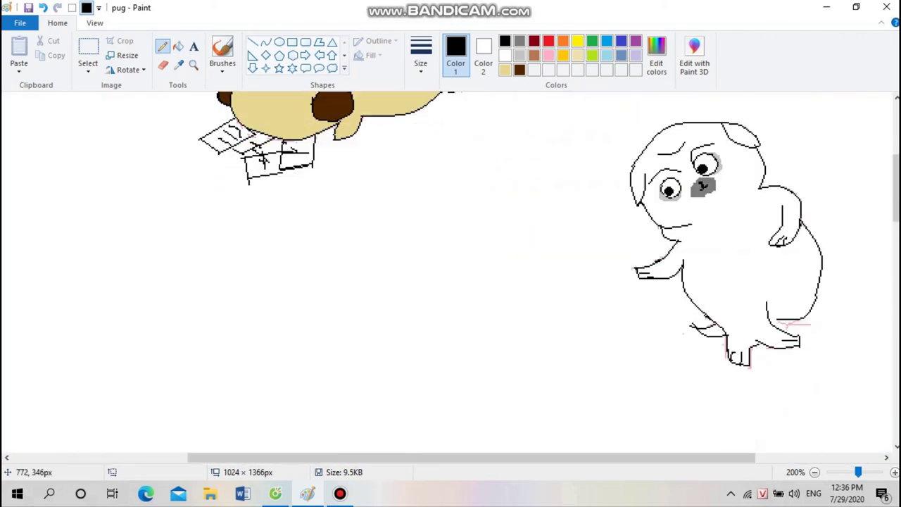
click(163, 65)
drag(806, 324, 795, 325)
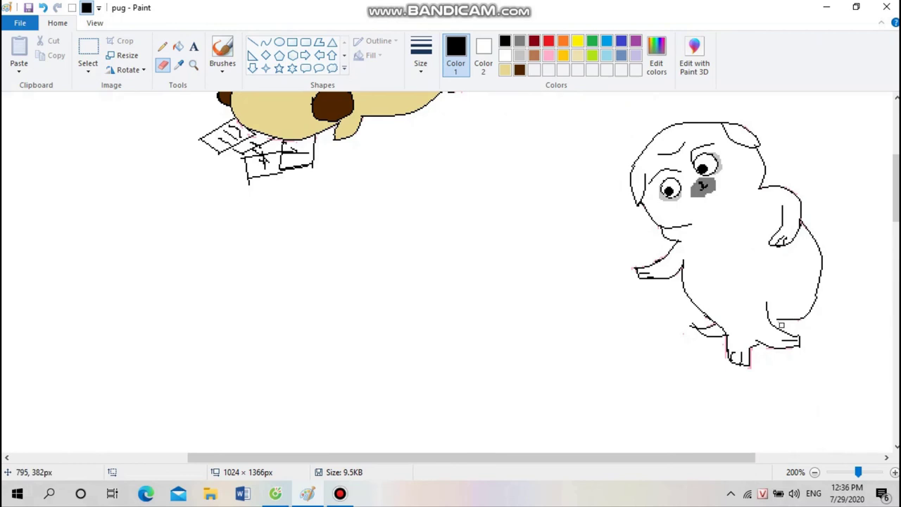
Pencil the rump outline across to the leg and add small black marks on the face and beside the hind foot.
click(162, 47)
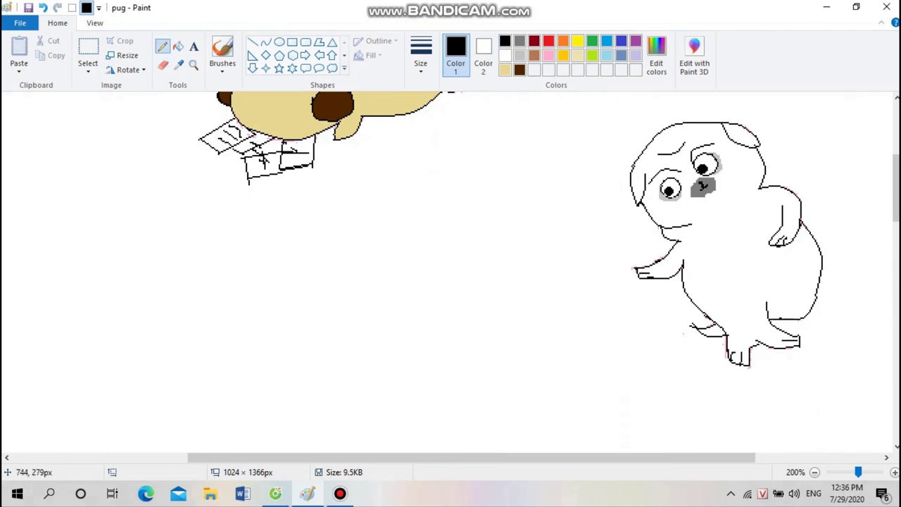
mouse_move(683, 321)
mouse_down()
mouse_move(692, 332)
mouse_move(674, 339)
mouse_up()
Erase the lower edge of the second dog's belly and rump and redraw it with black curves.
click(163, 65)
mouse_move(702, 319)
mouse_down()
mouse_move(769, 322)
mouse_move(810, 309)
mouse_move(792, 325)
mouse_move(809, 301)
mouse_move(794, 314)
mouse_up()
click(266, 42)
mouse_move(698, 305)
mouse_down()
mouse_move(739, 318)
mouse_move(711, 319)
mouse_move(698, 303)
mouse_move(730, 357)
mouse_move(728, 338)
mouse_up()
key(ctrl+z)
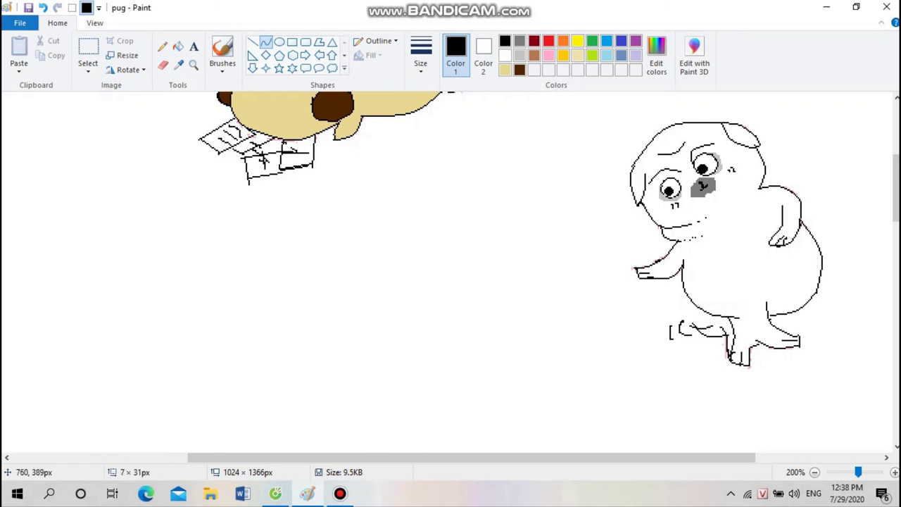
drag(698, 306, 750, 328)
click(162, 46)
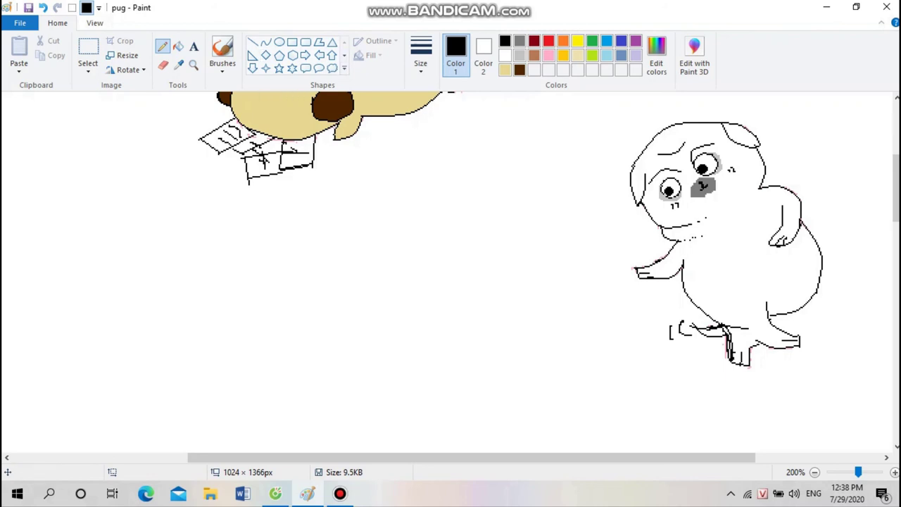
Erase the second dog's feet and redraw two smaller ones with black curves and penciled toes.
click(162, 65)
mouse_move(736, 363)
mouse_down()
mouse_move(768, 347)
mouse_move(668, 329)
mouse_move(682, 342)
mouse_move(709, 327)
mouse_move(736, 342)
mouse_up()
click(266, 43)
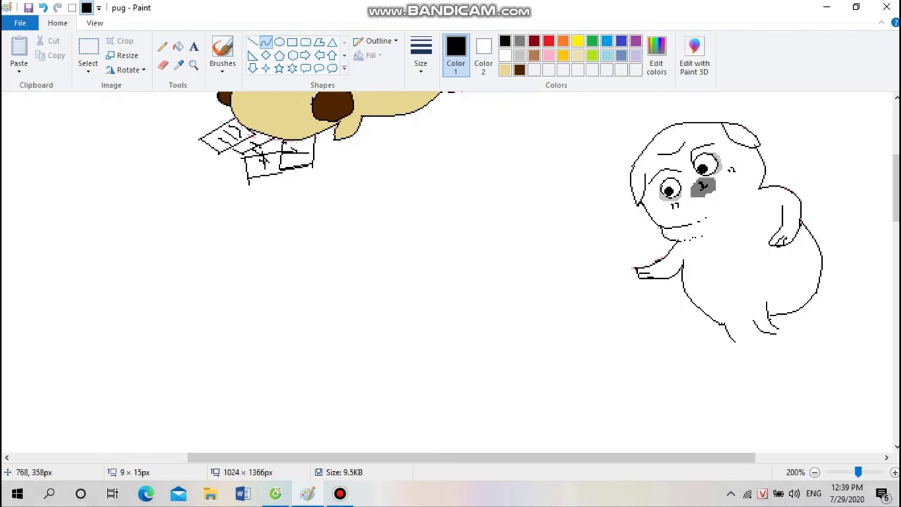
mouse_move(747, 322)
mouse_down()
mouse_move(749, 342)
mouse_move(745, 325)
mouse_move(778, 332)
mouse_move(743, 331)
mouse_move(735, 340)
mouse_move(728, 331)
mouse_move(732, 343)
mouse_up()
click(43, 8)
click(43, 8)
click(265, 43)
click(163, 46)
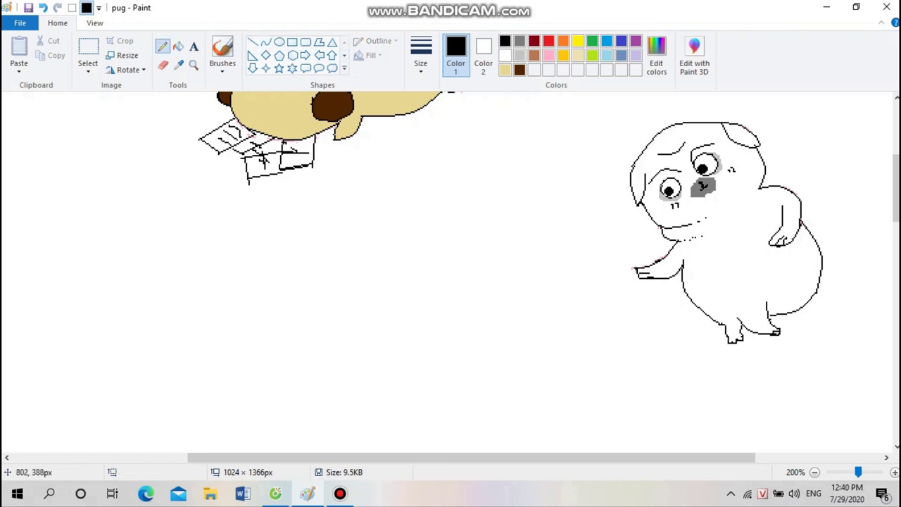
scroll(450, 274, down, 3)
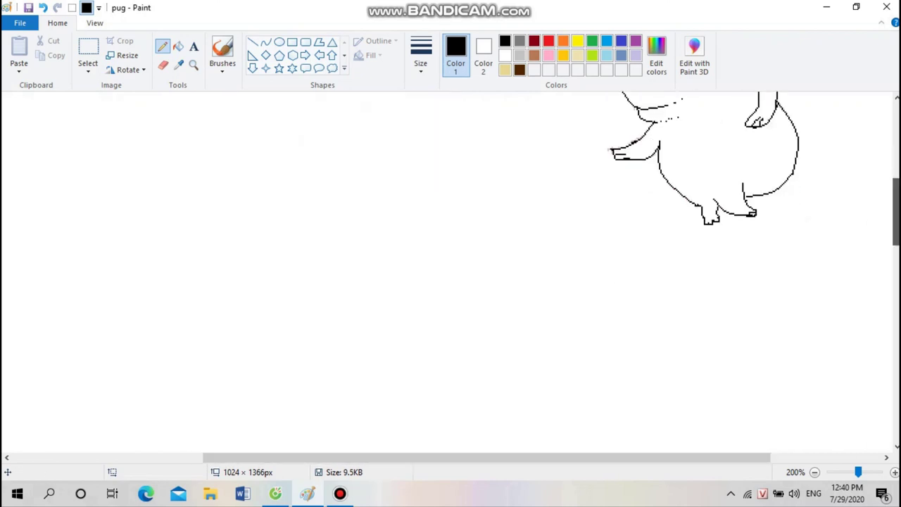
Redraw the lower edge of the second dog's belly with a black curve and erase the line crossing the top of the foot.
scroll(450, 275, down, 1)
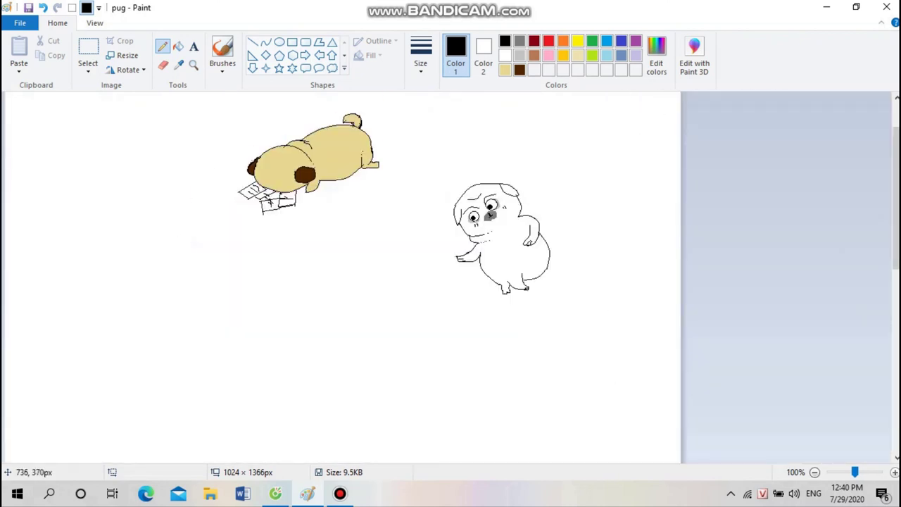
click(265, 42)
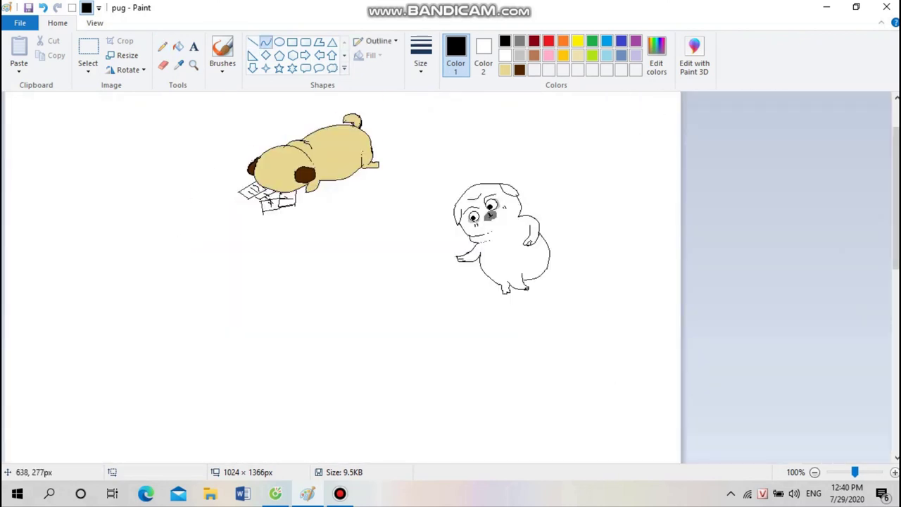
drag(489, 275, 528, 286)
click(162, 65)
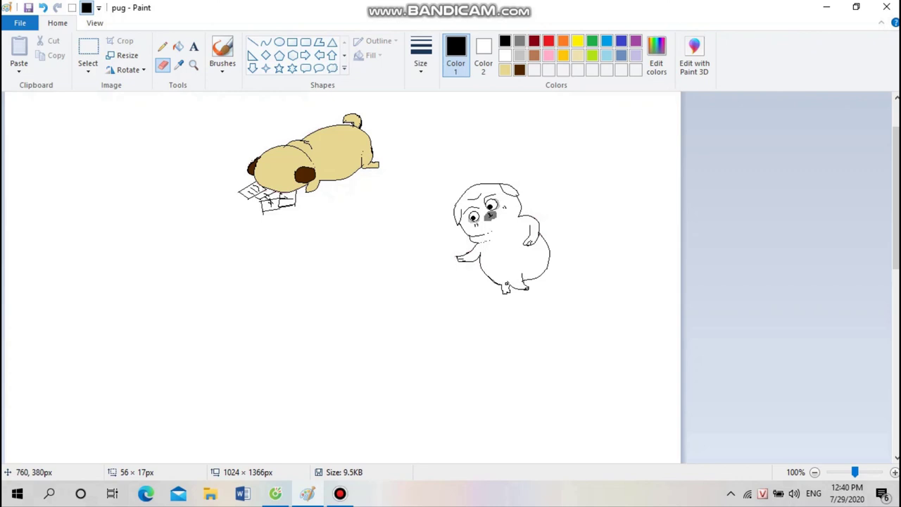
click(162, 46)
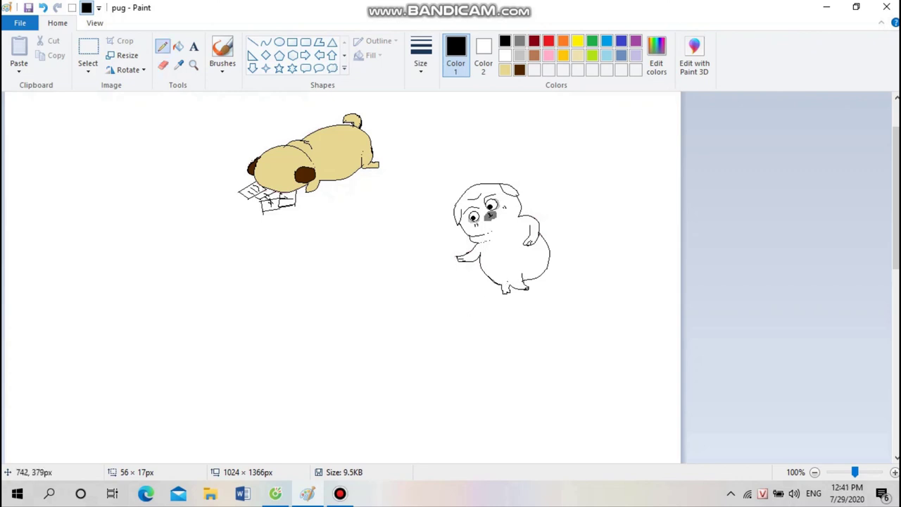
Pencil a small pointed shape with short black marks beside the second dog's lower belly and scribble a light gray shadow under its feet.
drag(485, 283, 494, 283)
key(ctrl+z)
ctrl+scroll(451, 277, up, 1)
scroll(450, 277, down, 1)
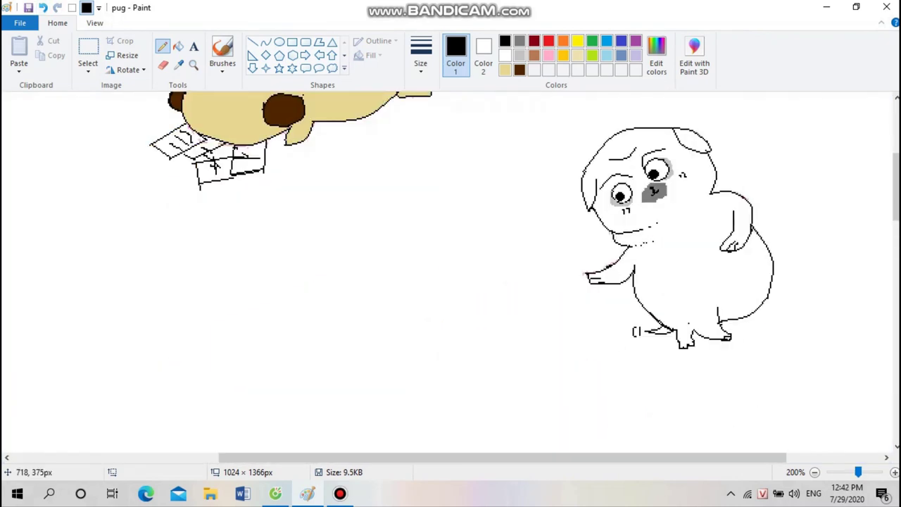
click(518, 56)
mouse_move(697, 345)
mouse_down()
mouse_move(716, 345)
mouse_move(714, 359)
mouse_move(808, 361)
mouse_move(729, 363)
mouse_up()
Fill the second dog's head and body with a custom pale cream color.
click(505, 70)
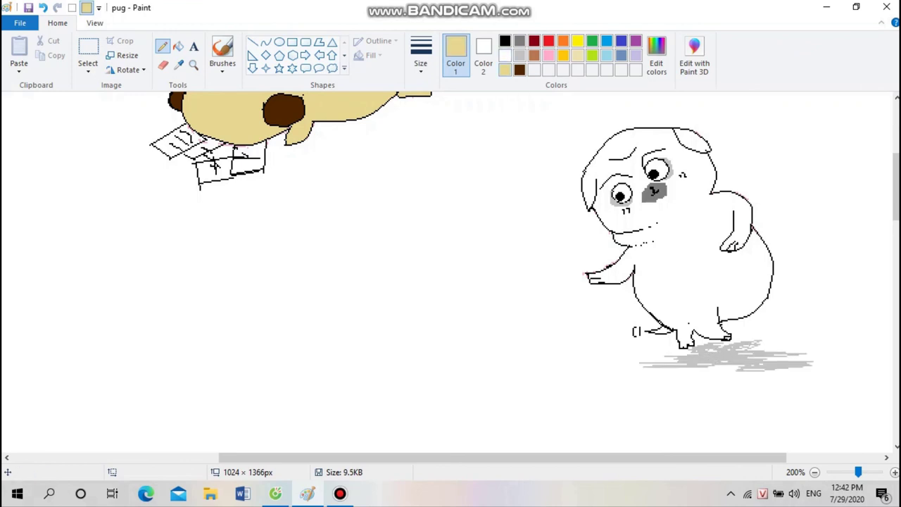
click(178, 46)
click(697, 274)
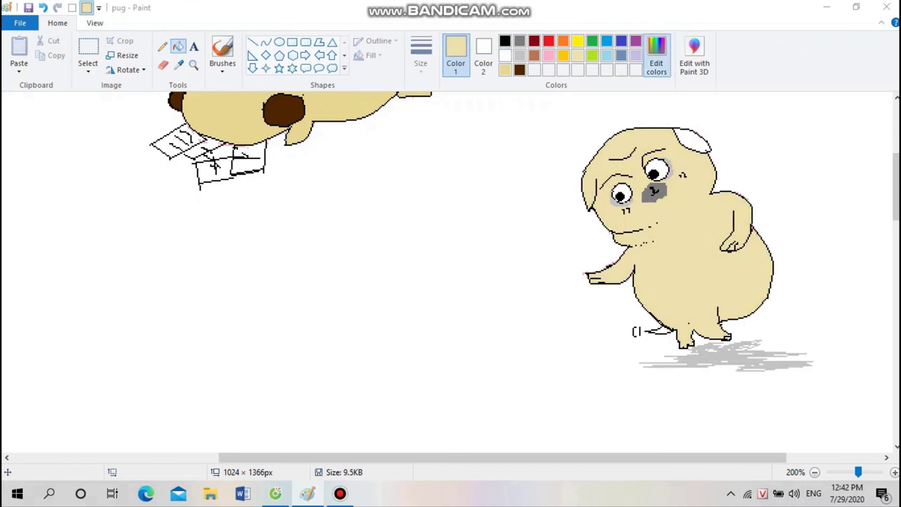
click(656, 56)
click(330, 334)
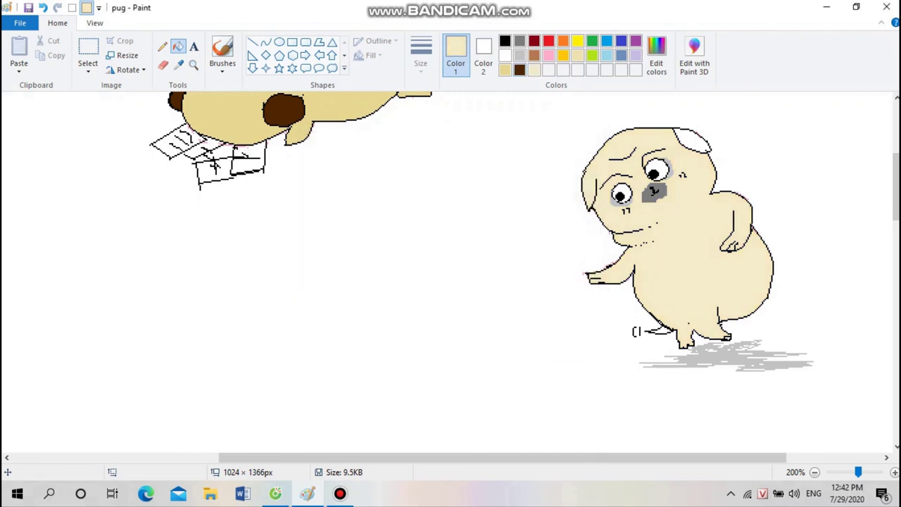
Close off the top of the second dog's left ear with a dark brown curve and fill both ears dark brown.
click(519, 70)
click(266, 42)
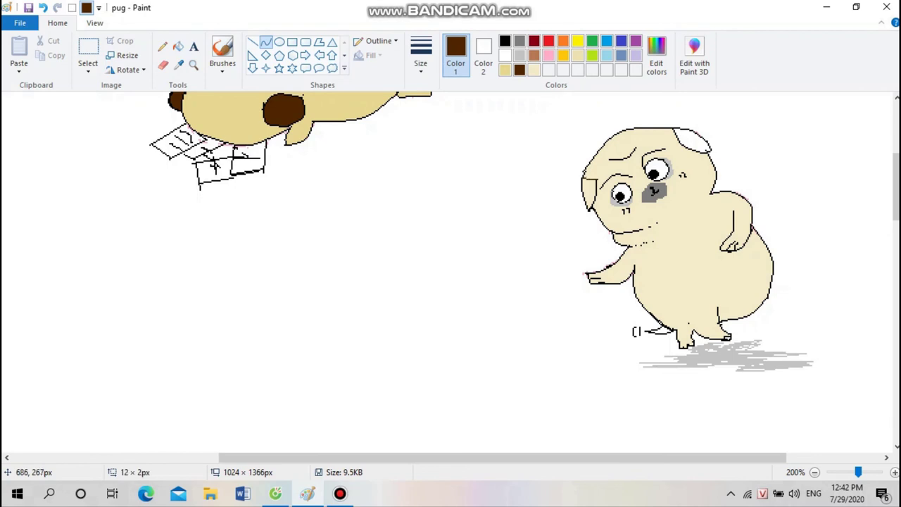
click(178, 46)
click(588, 195)
click(694, 141)
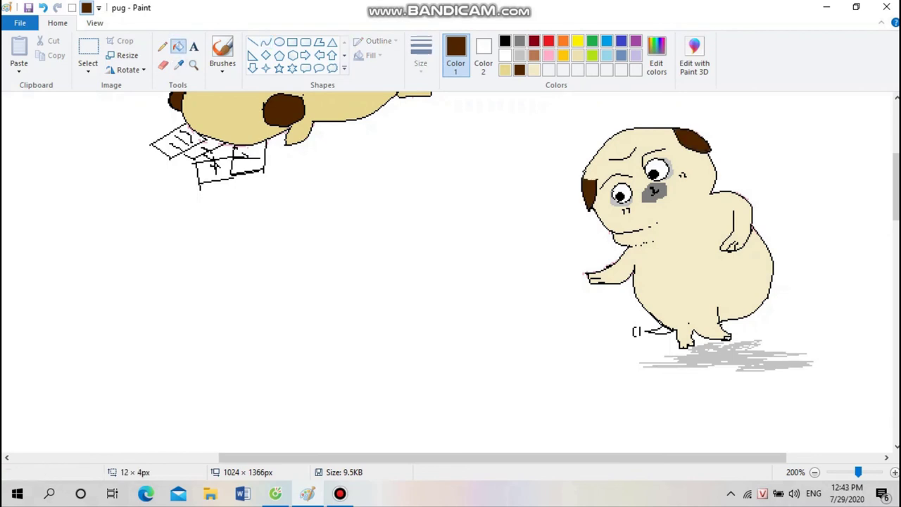
Shade above the second dog's left eye in light gray, clean up the shading, and round out the muzzle patch in dark gray.
click(519, 41)
click(519, 56)
click(163, 47)
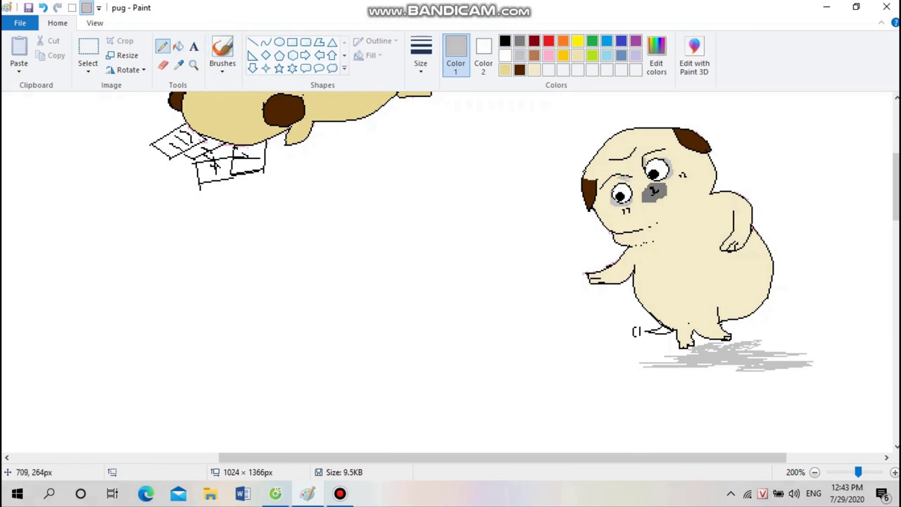
click(163, 64)
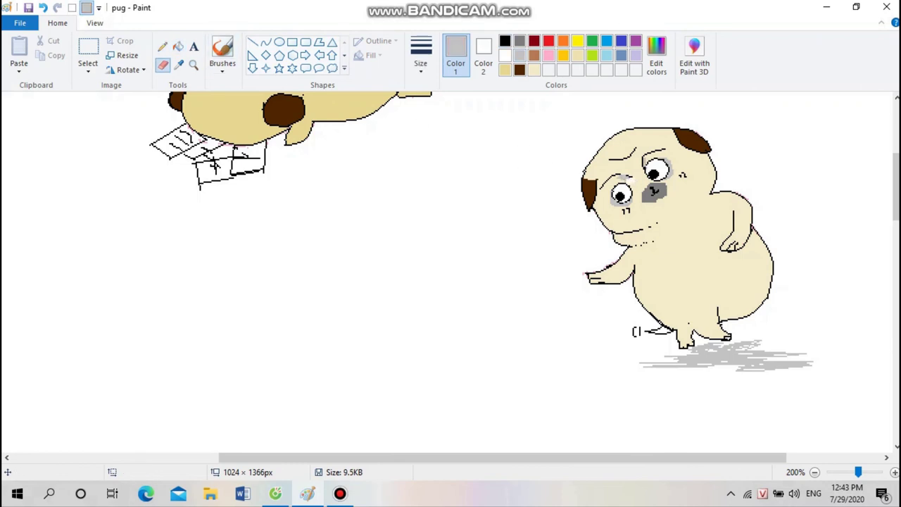
click(163, 47)
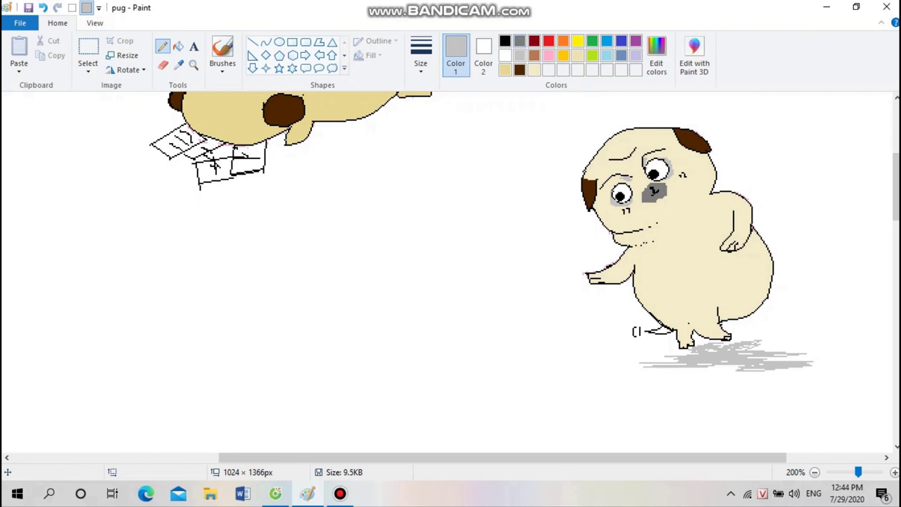
click(519, 41)
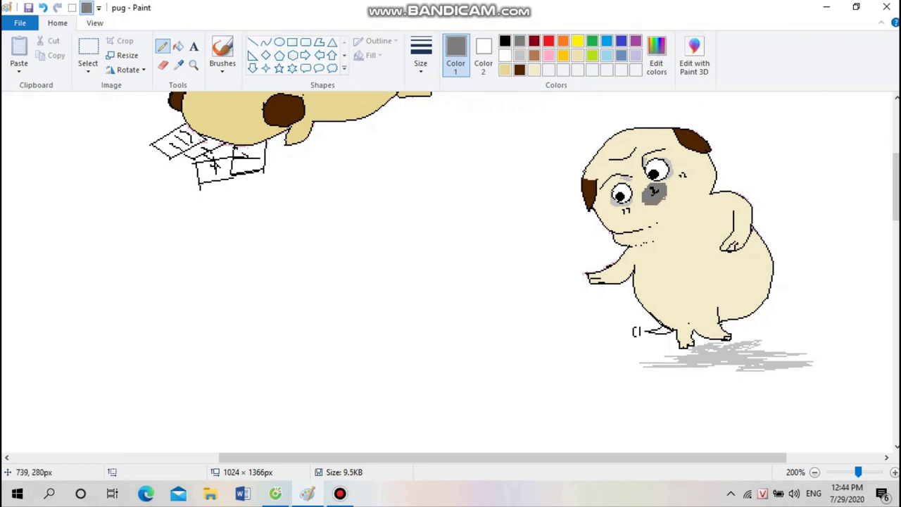